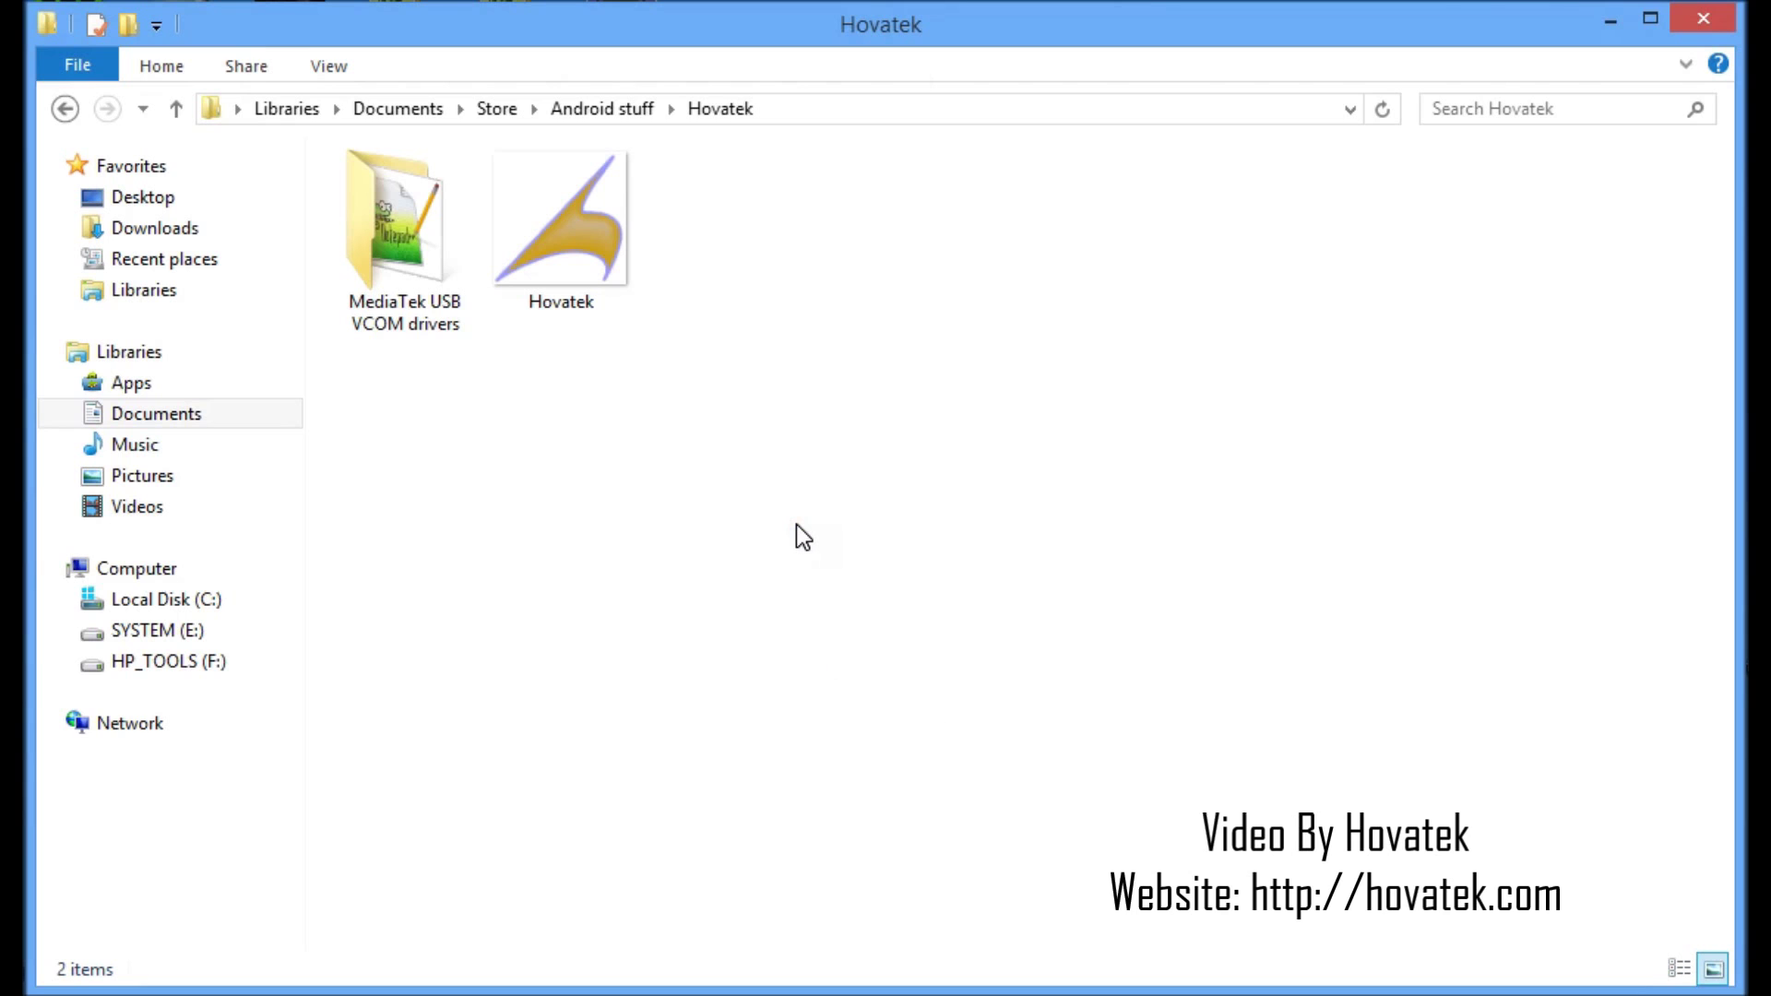
# - Search 'device mana' under Settings results and launch Device Manager
pyautogui.press('super')
pyautogui.write('de')
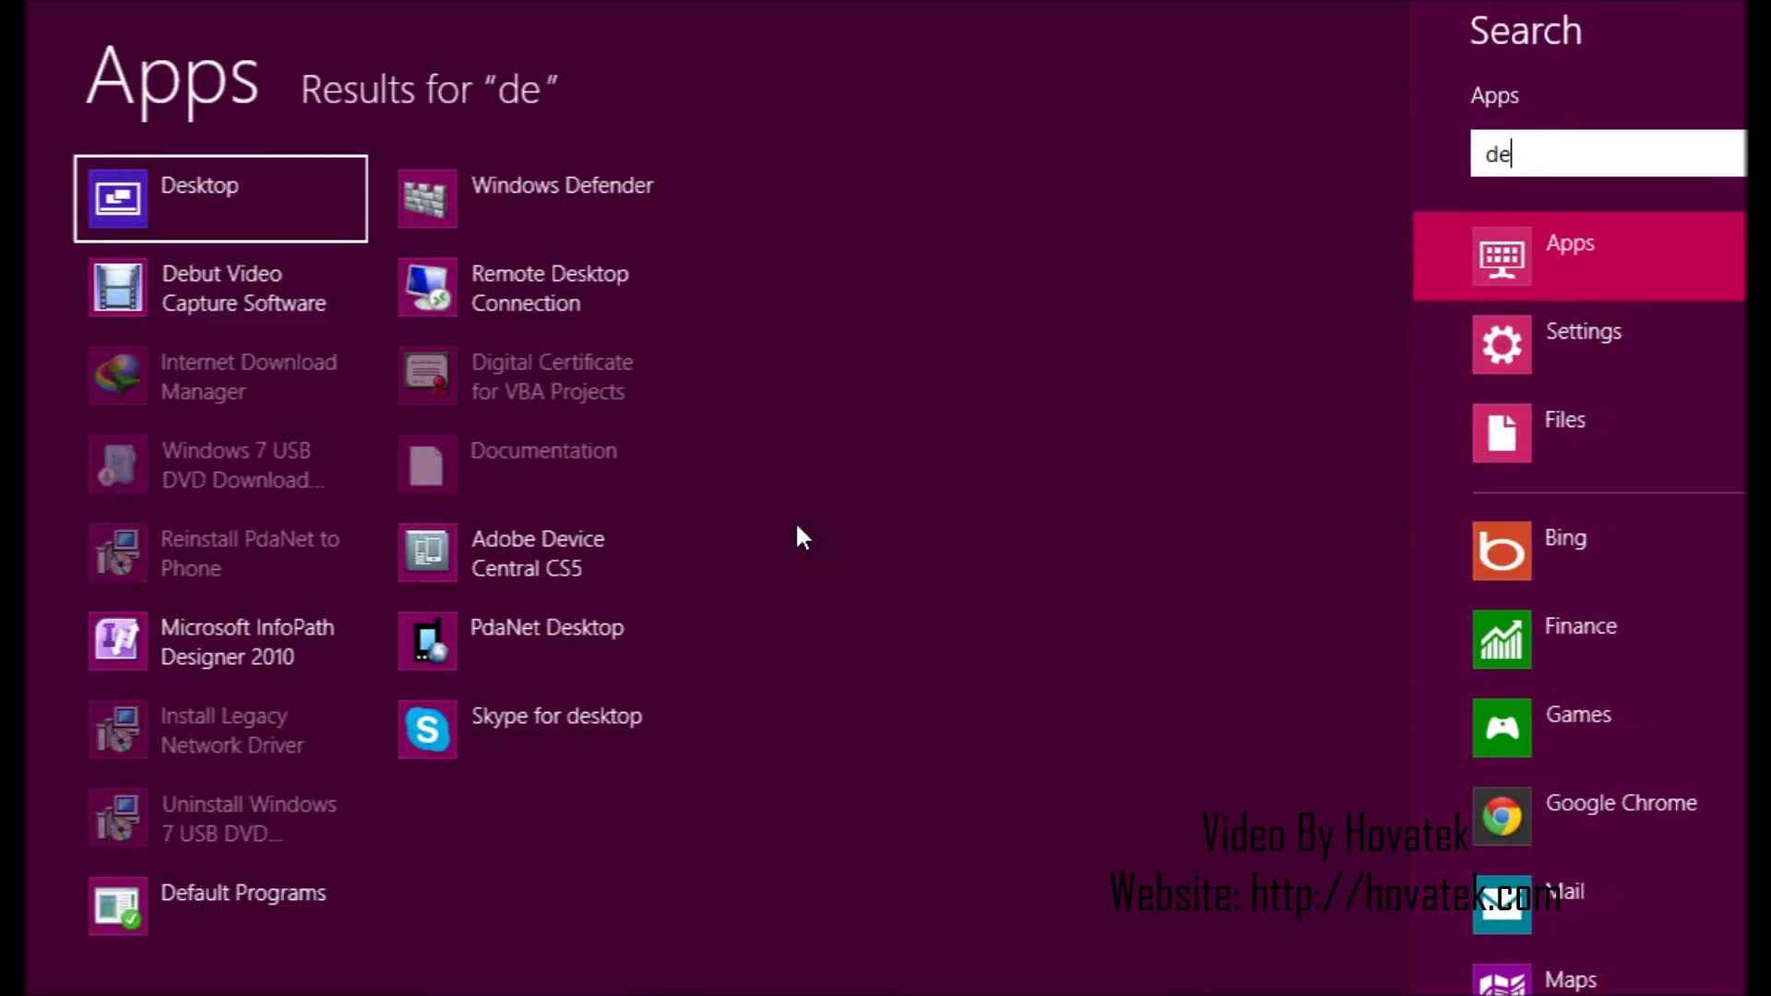
pyautogui.write('vice ')
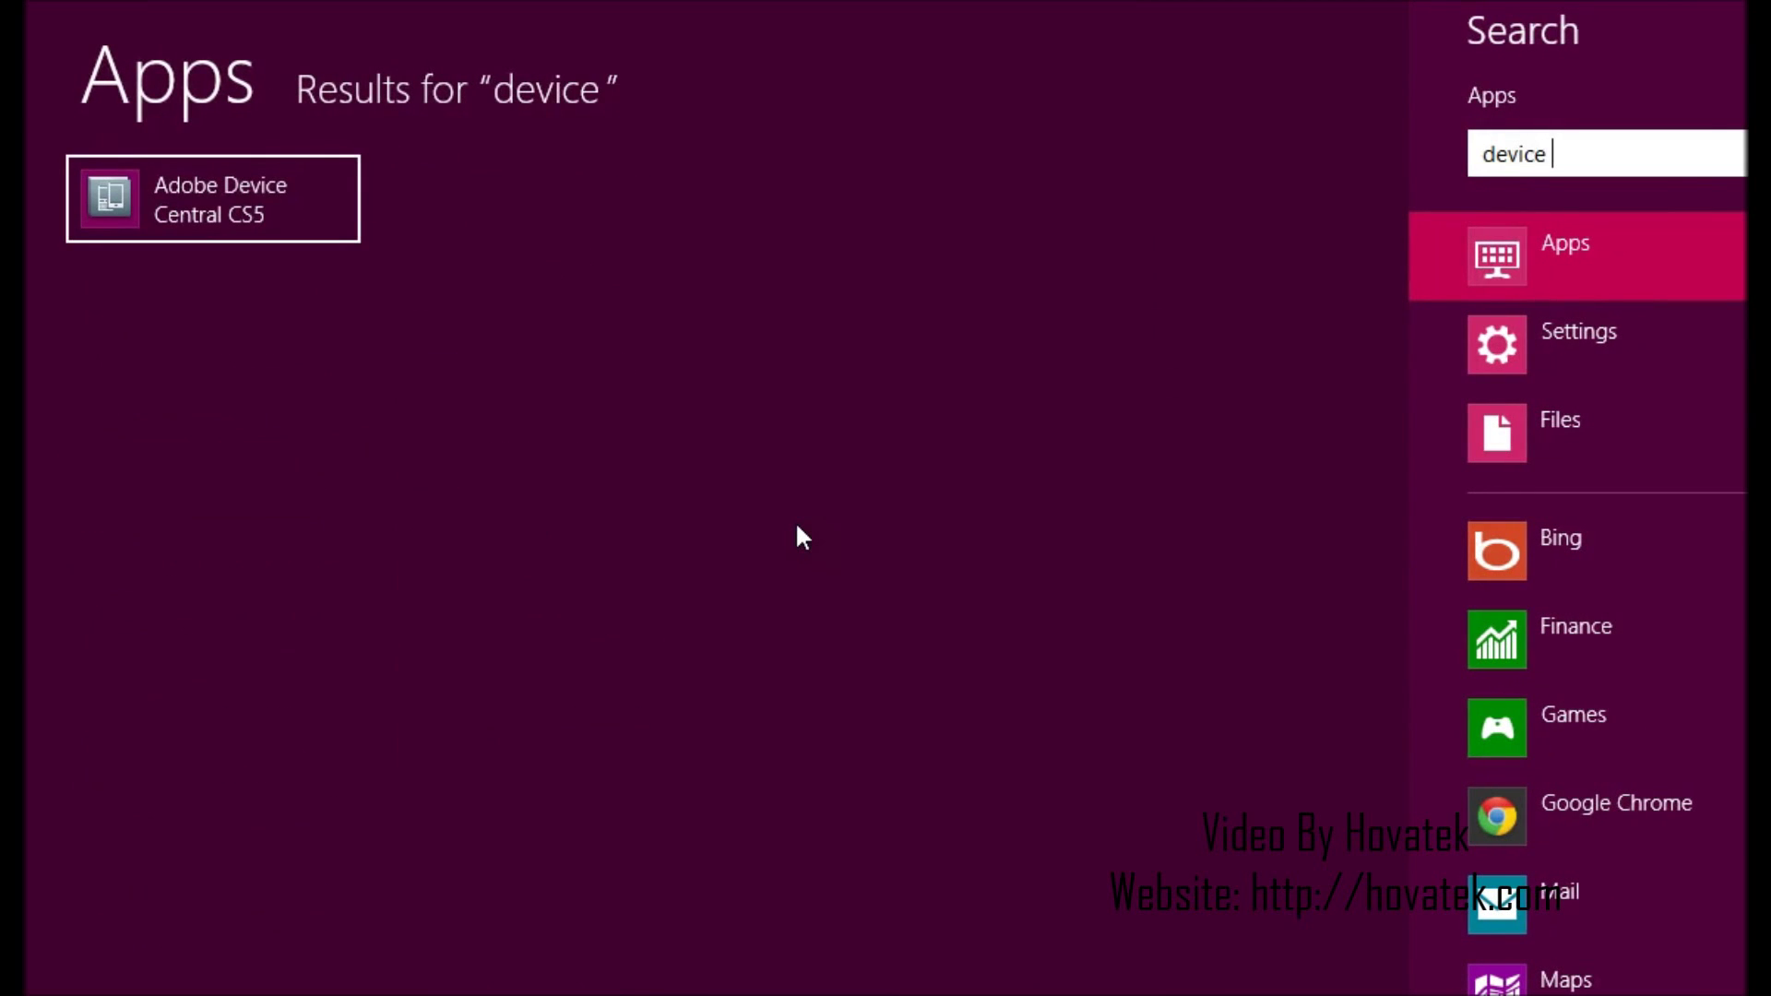
pyautogui.write('mana')
pyautogui.click(1608, 334)
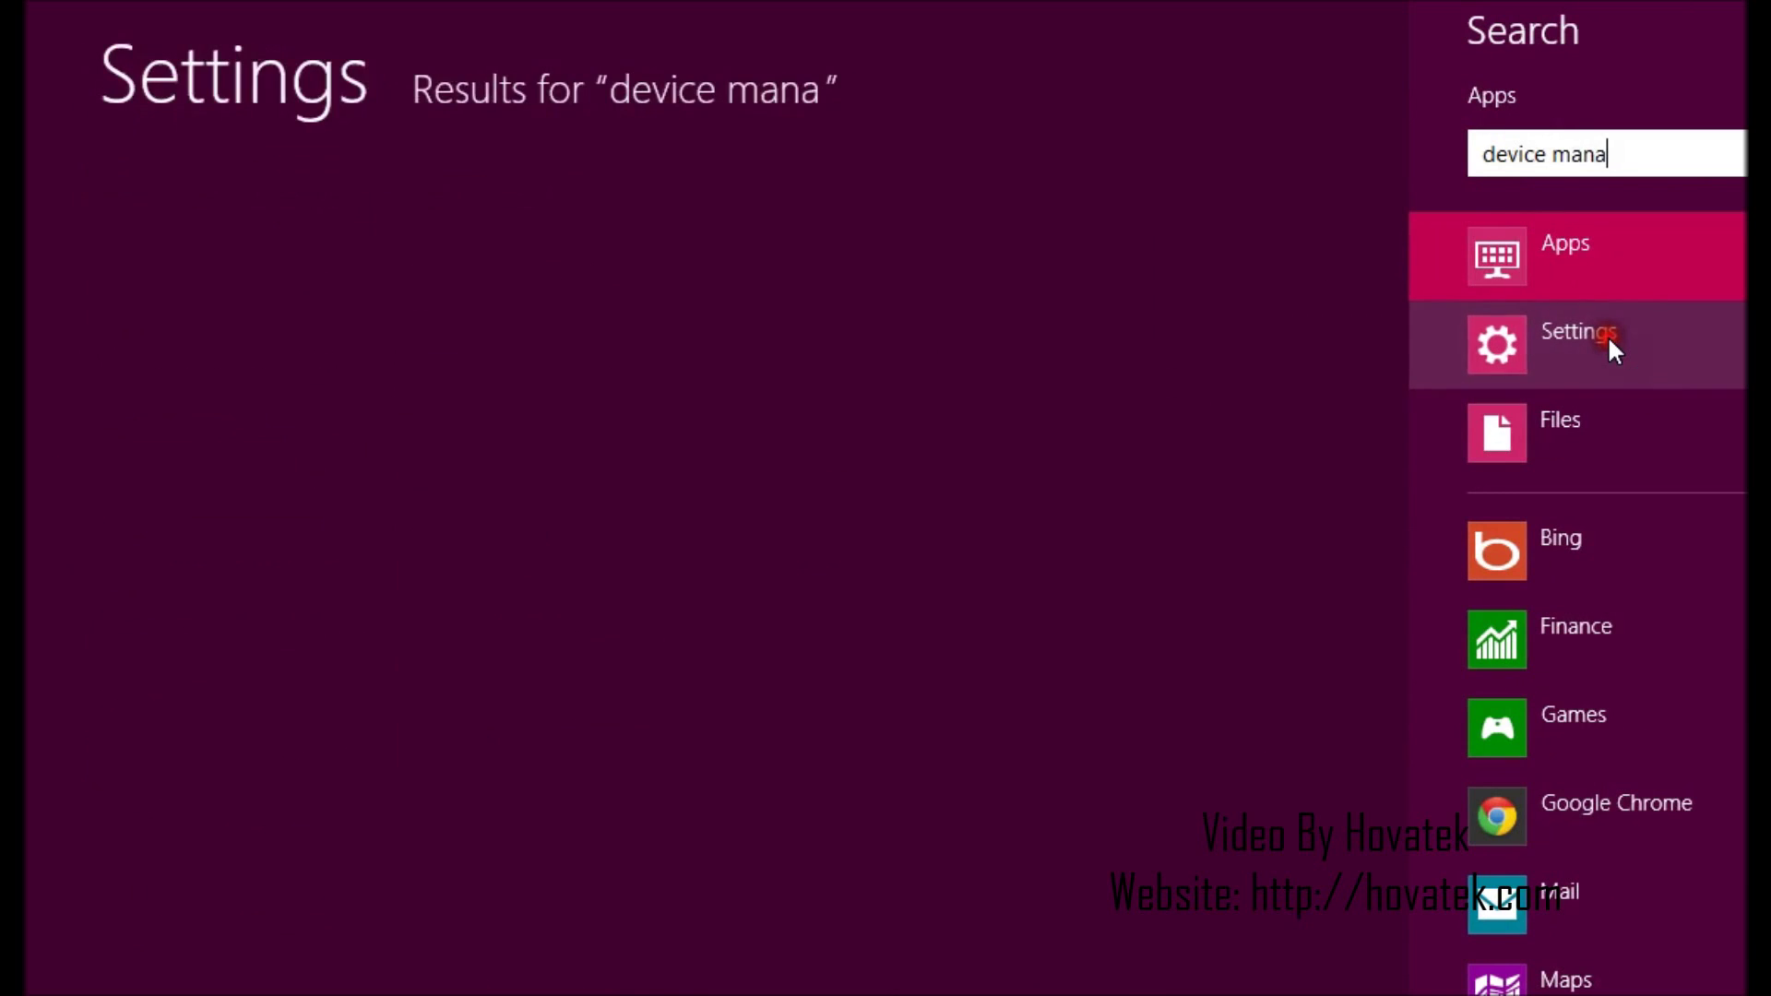
pyautogui.click(744, 232)
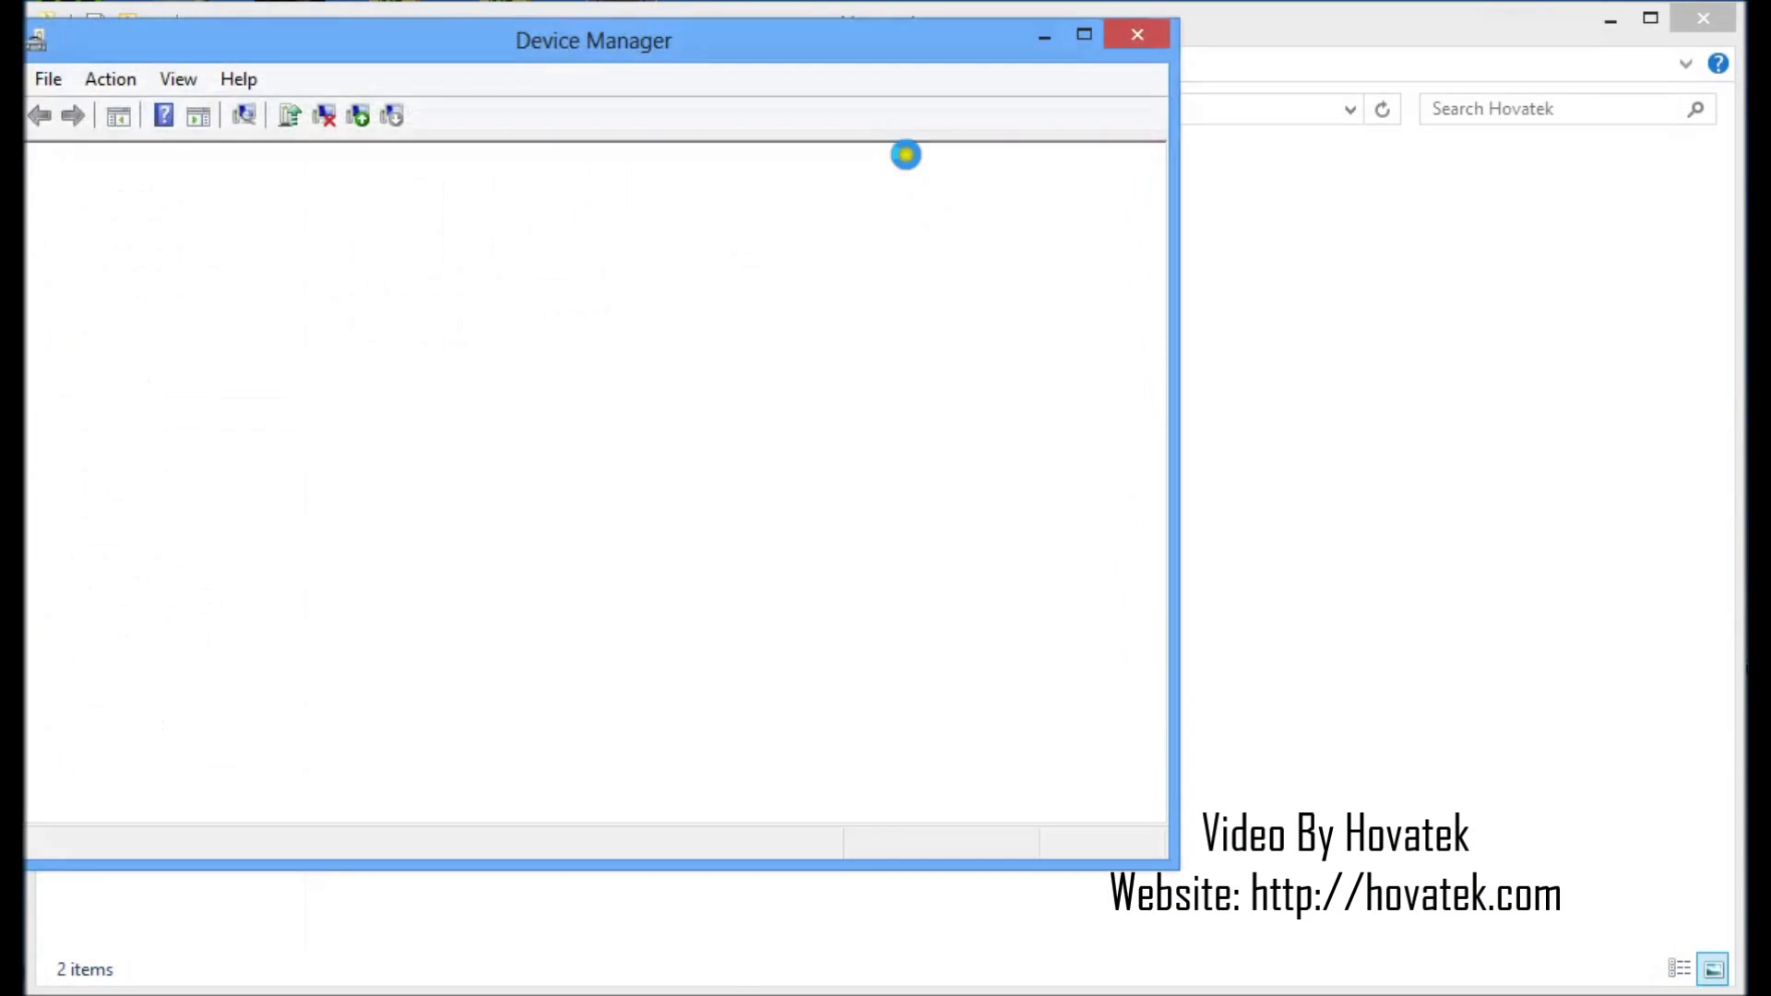
# - Reposition Device Manager, select Android Phone, and start Action > Add legacy hardware
pyautogui.moveTo(715, 44); pyautogui.dragTo(1048, 121)
pyautogui.click(521, 261)
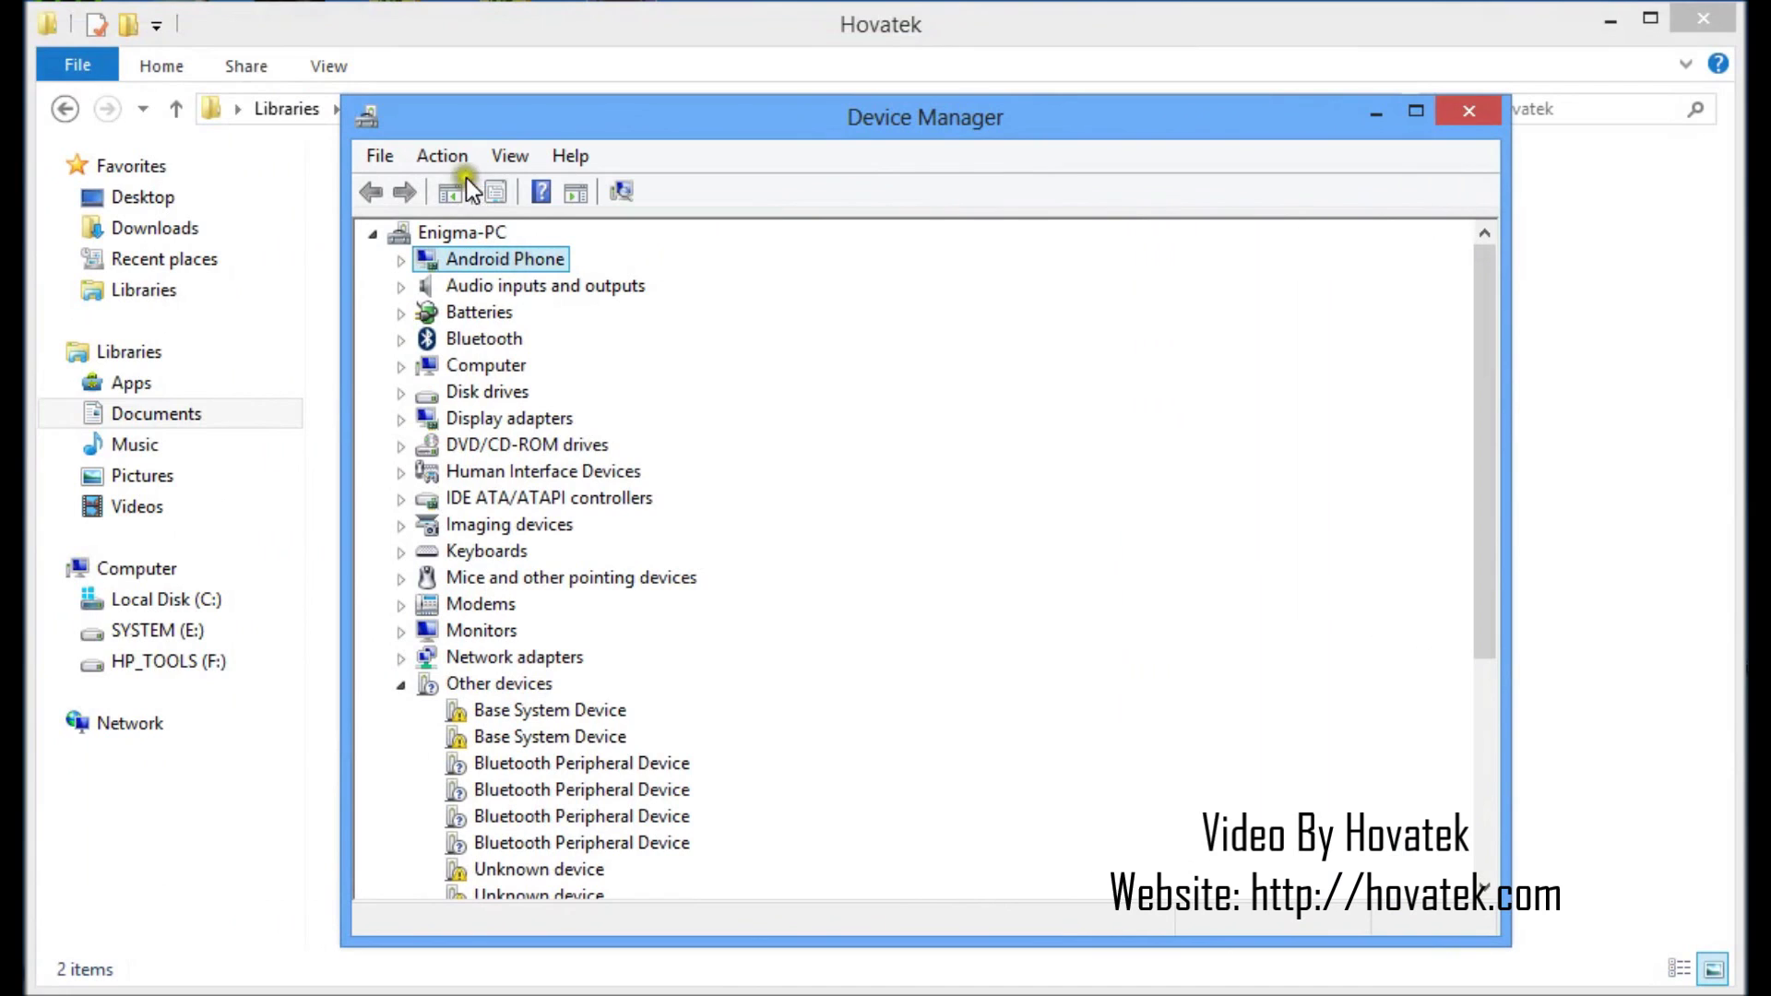
pyautogui.click(444, 159)
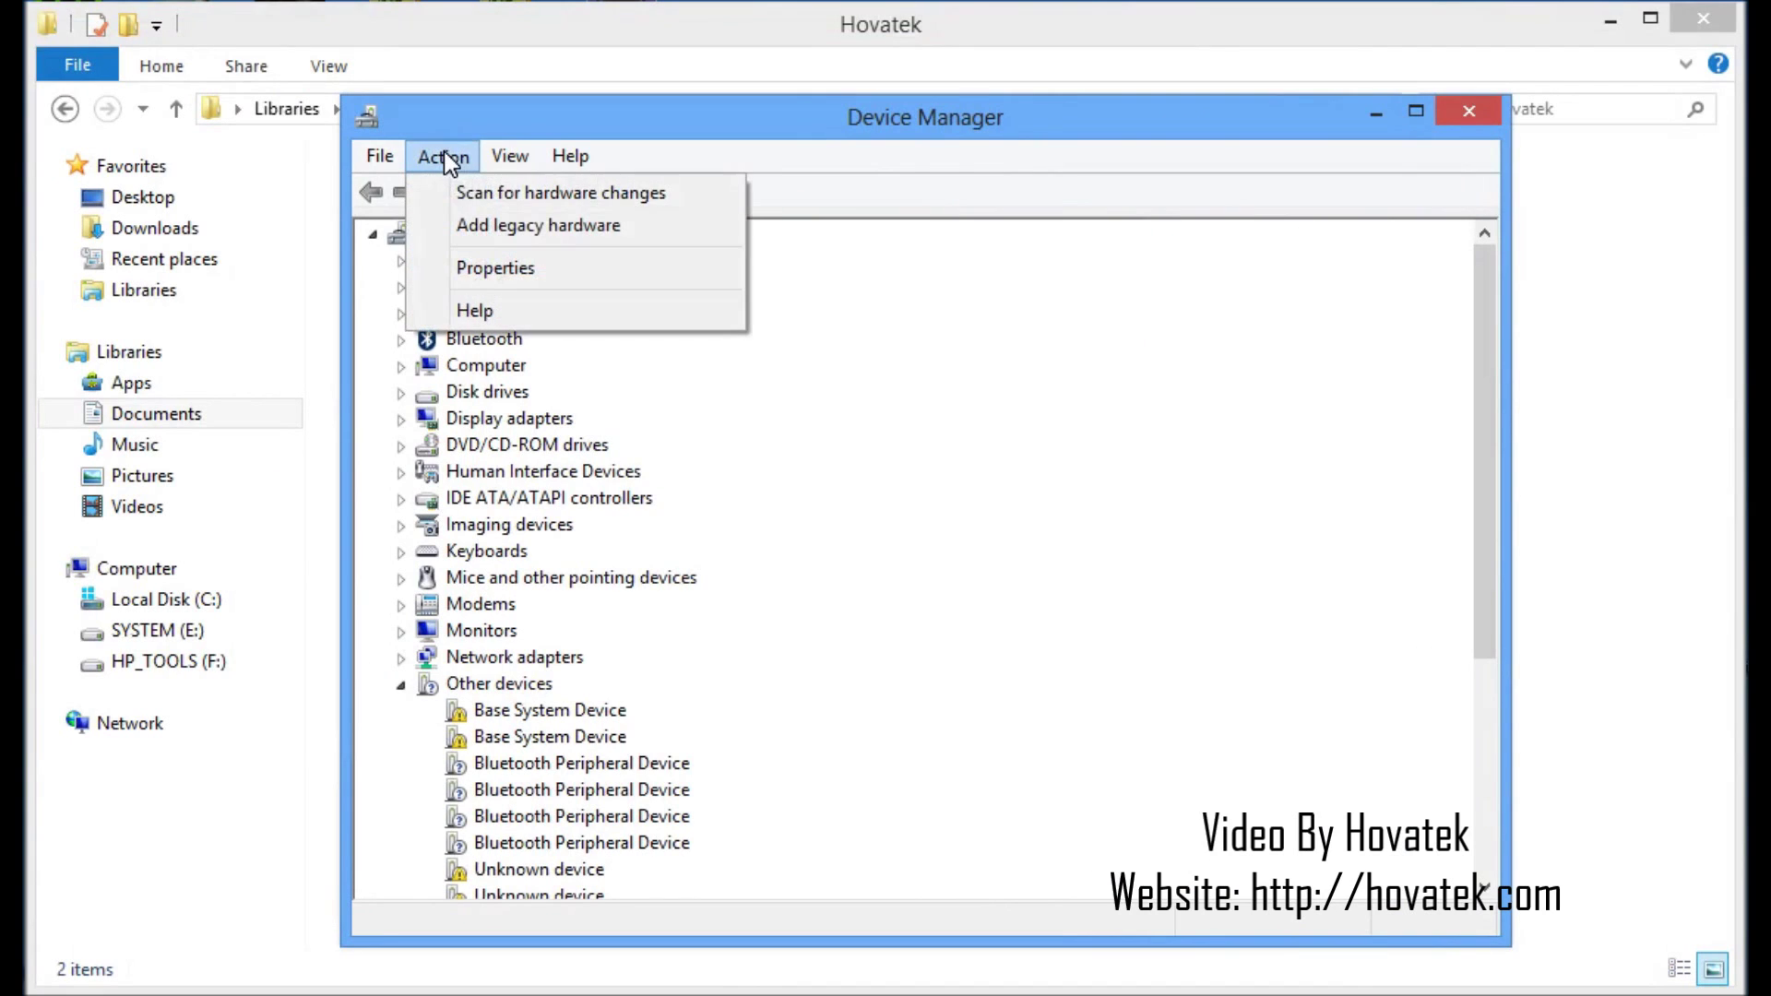
pyautogui.click(488, 233)
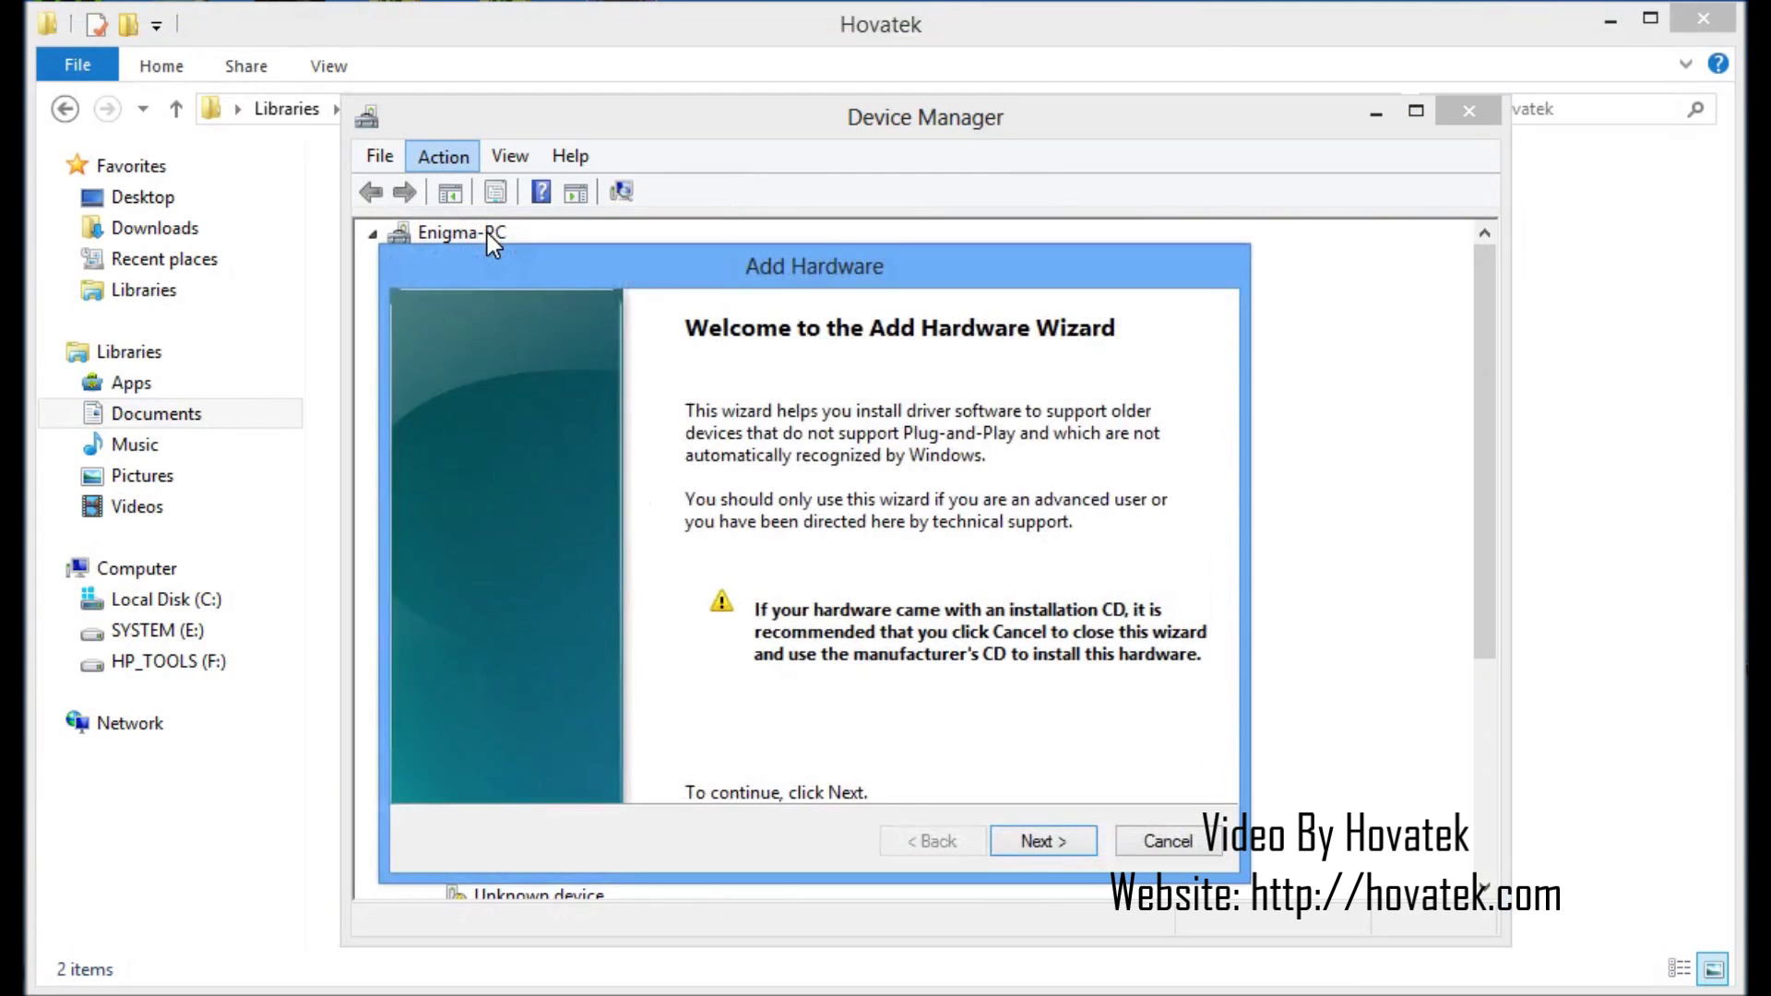
# - Advance the wizard with manual installation from a list and Show All Devices
pyautogui.click(1061, 832)
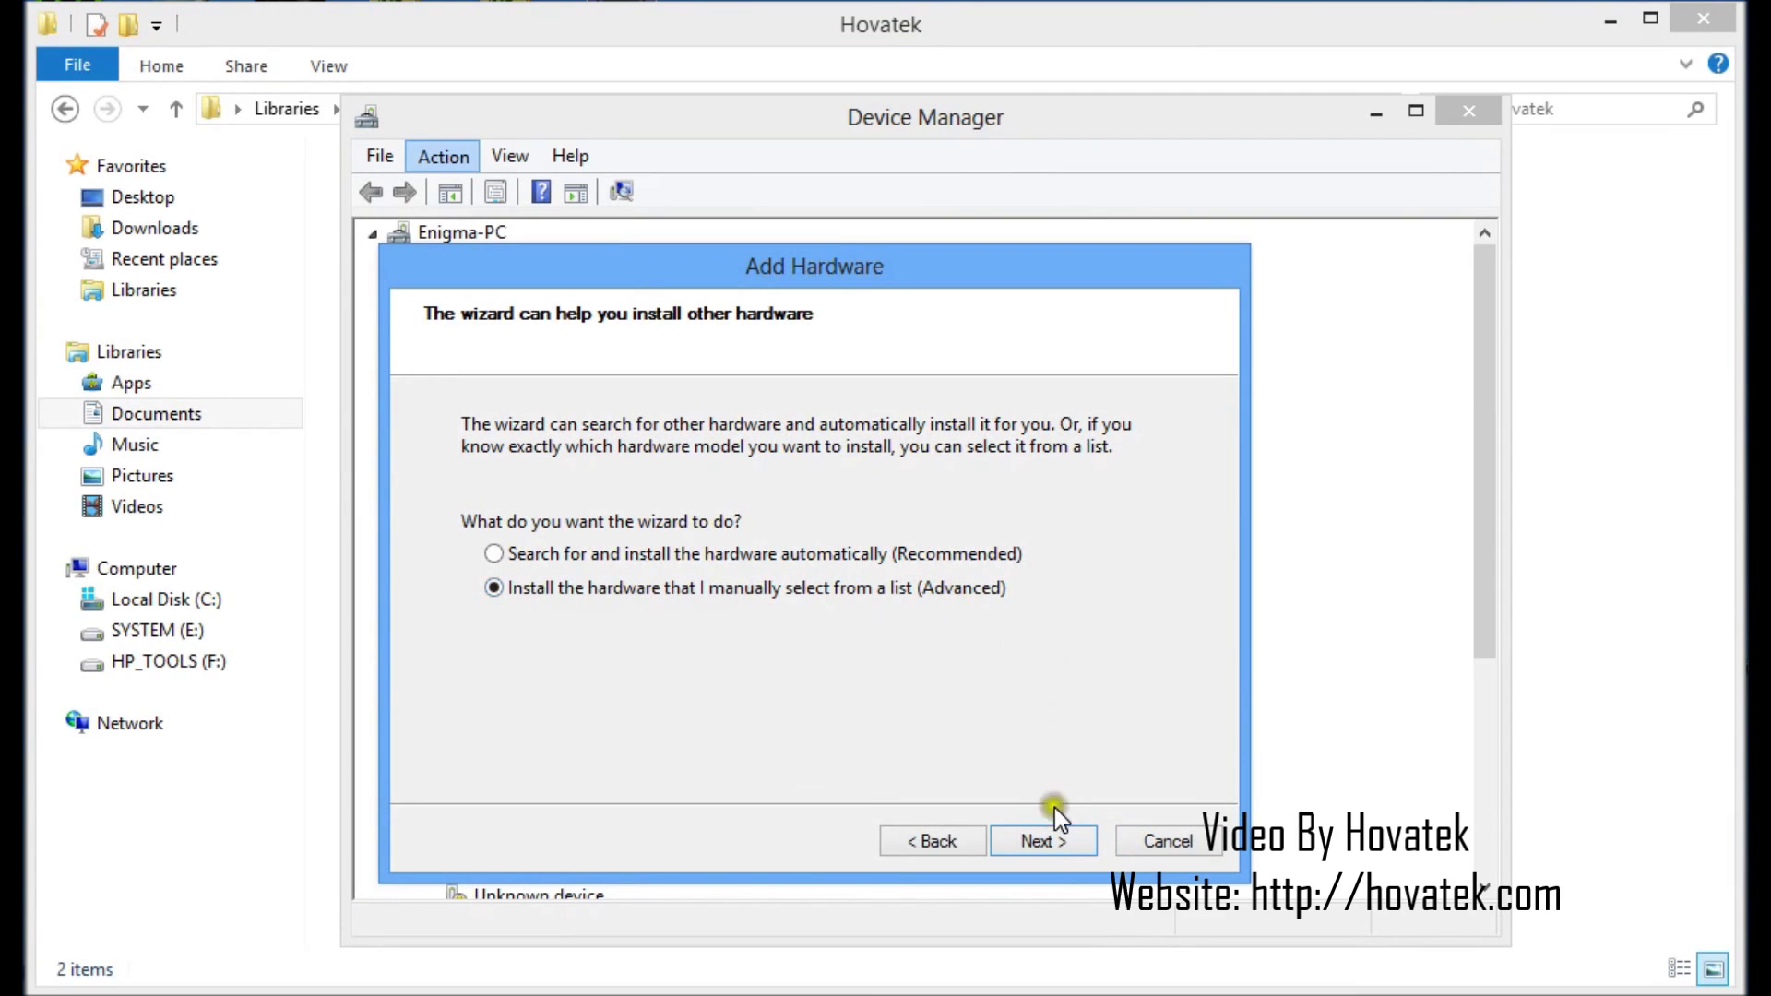
pyautogui.click(1054, 852)
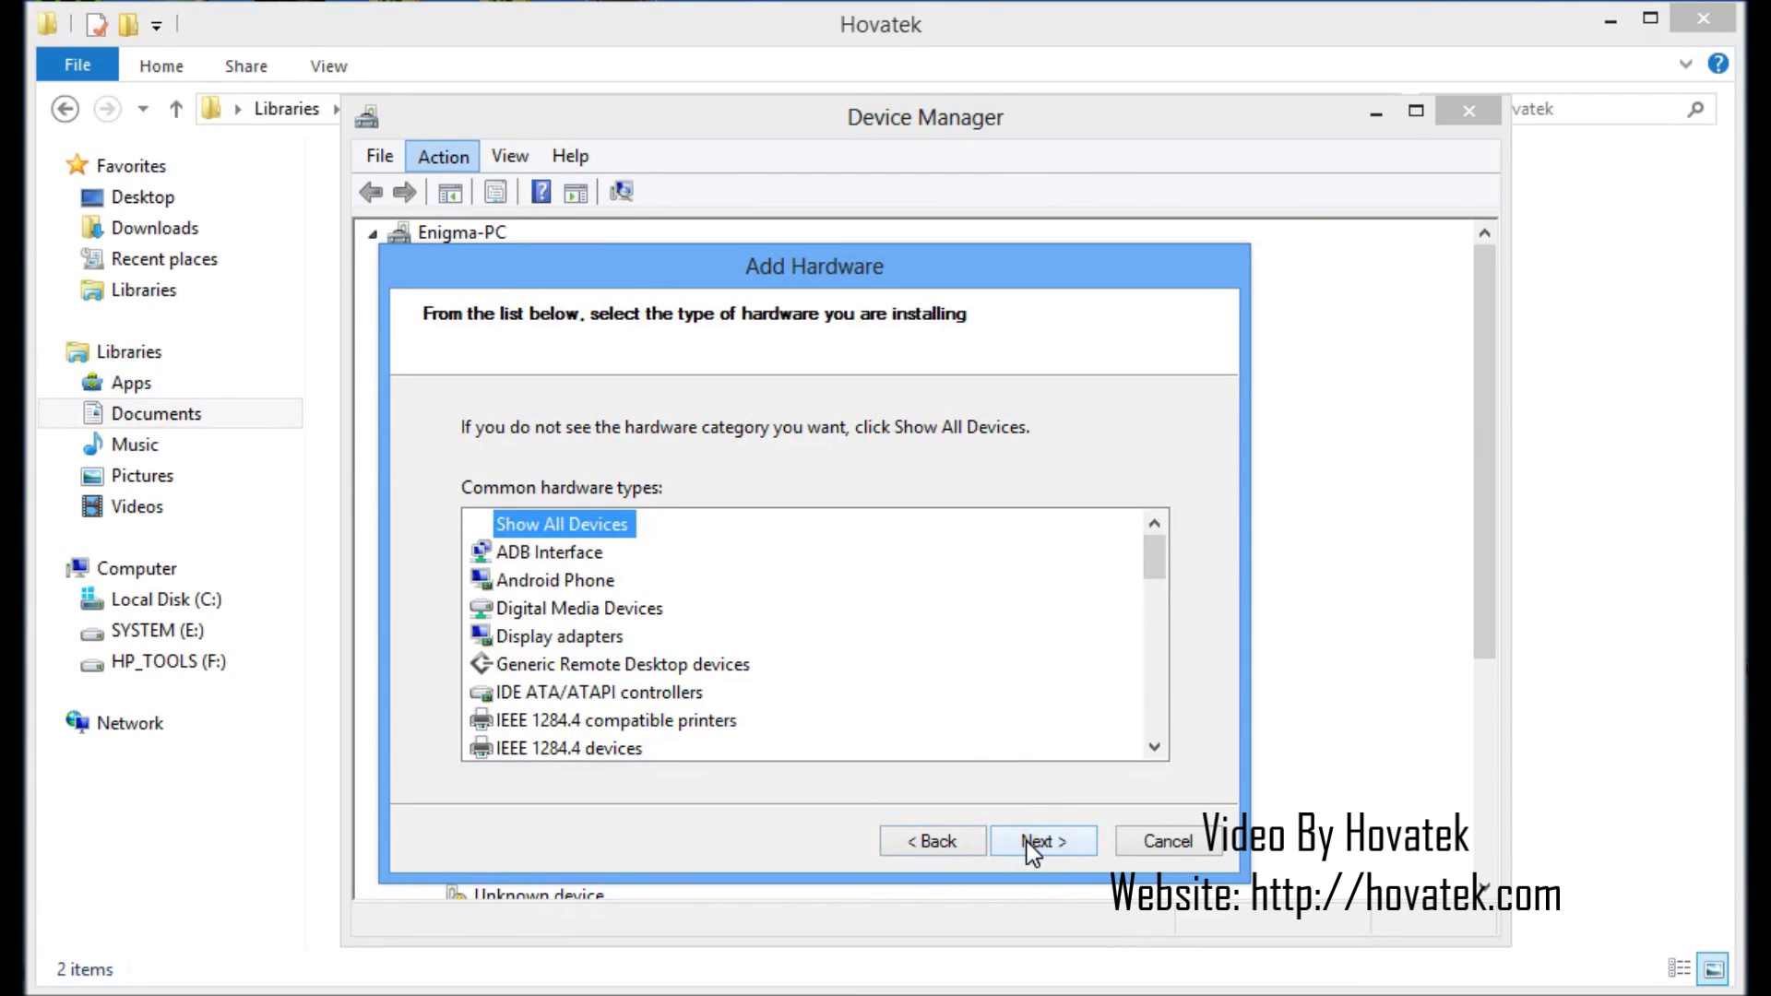
pyautogui.click(1027, 841)
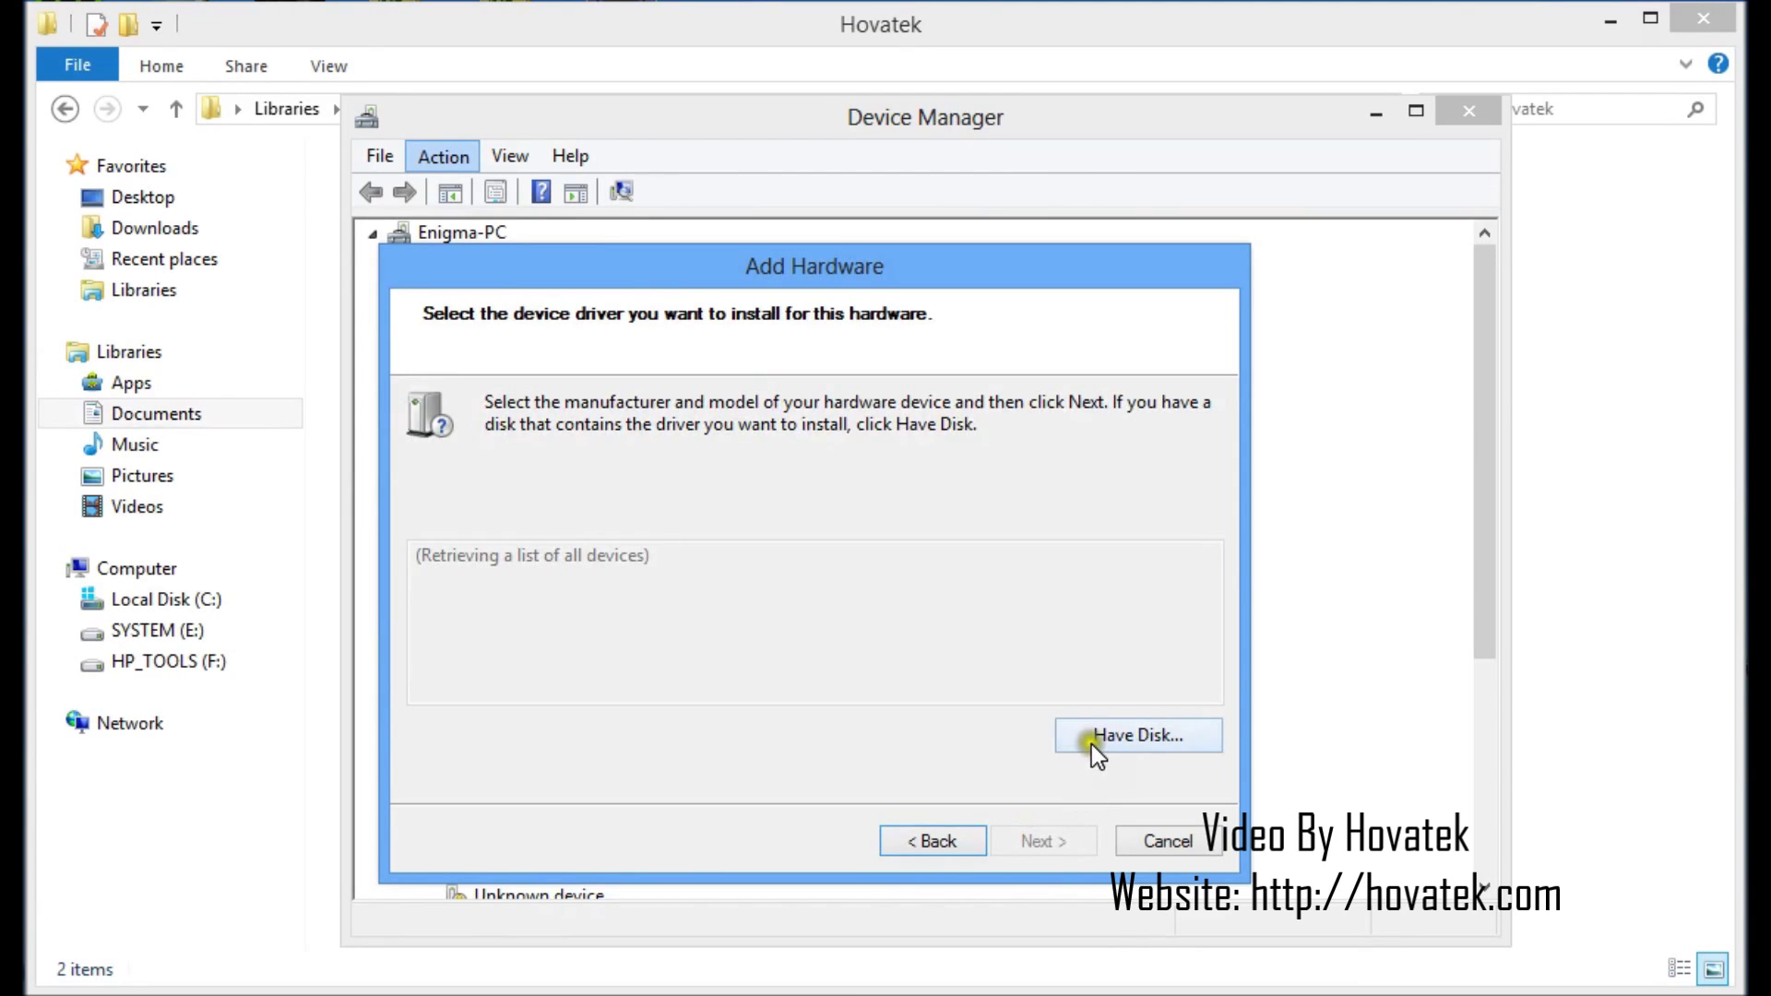
# - Browse from Have Disk and go up four folder levels to the Hovatek folder
pyautogui.click(1099, 736)
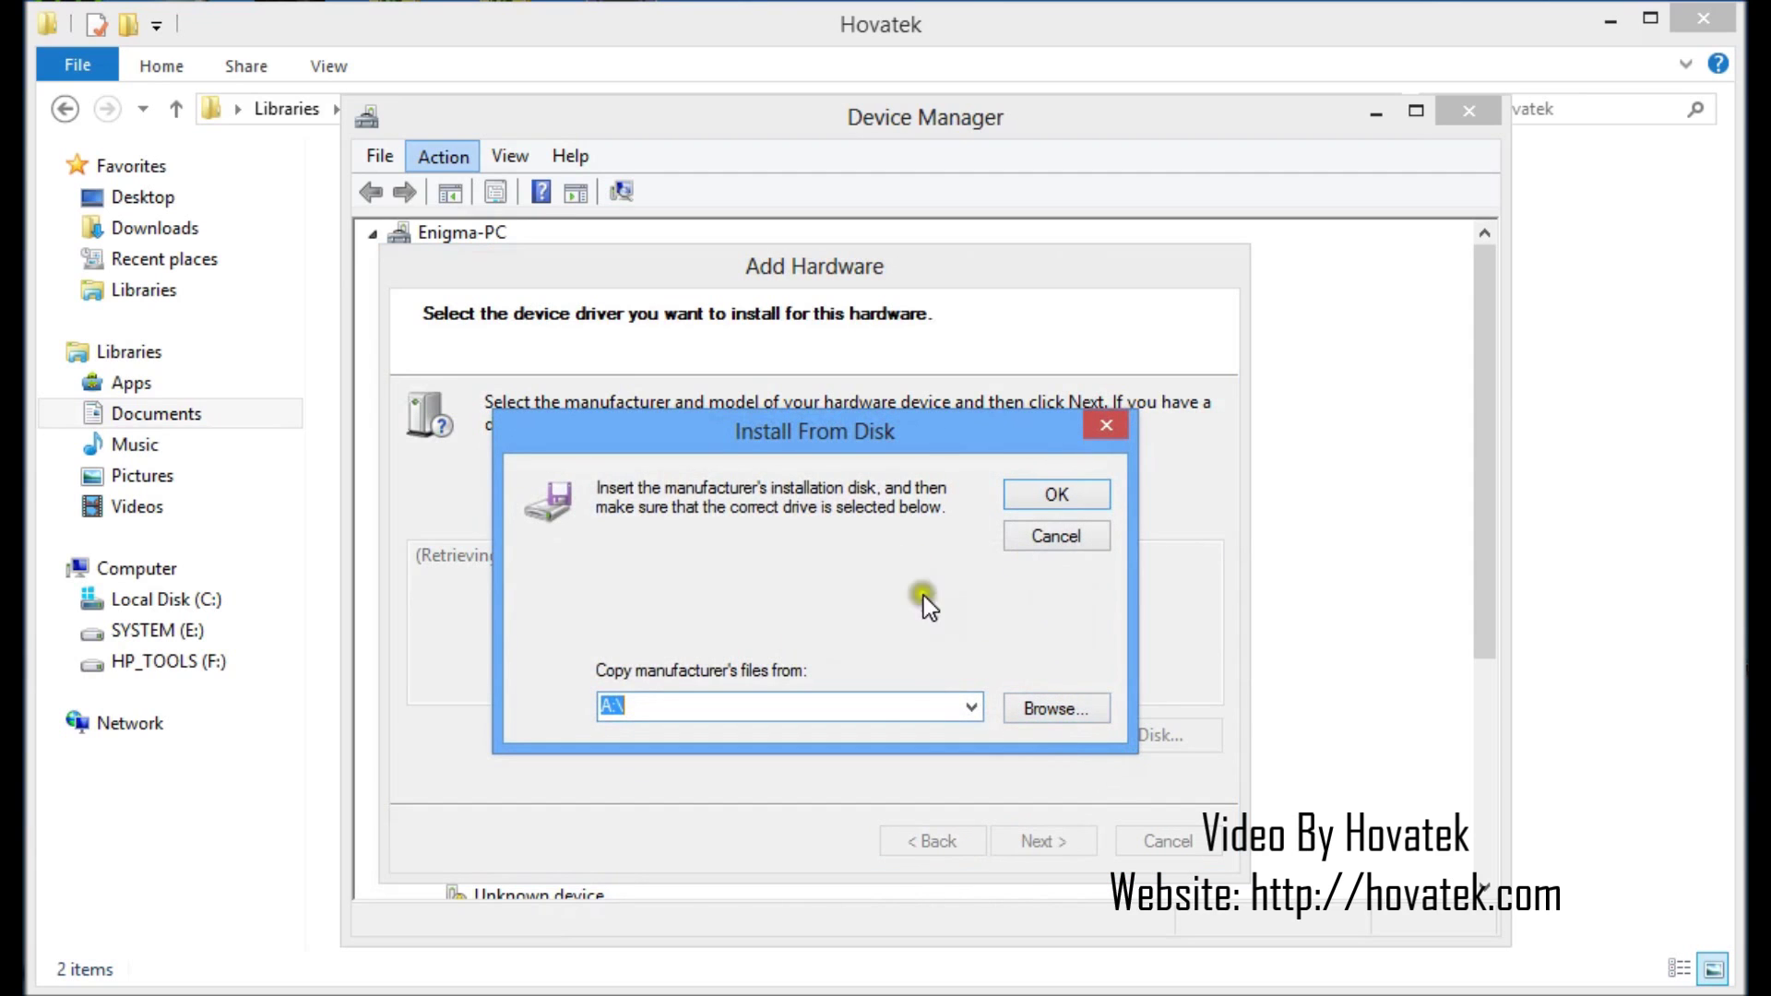
pyautogui.click(1057, 711)
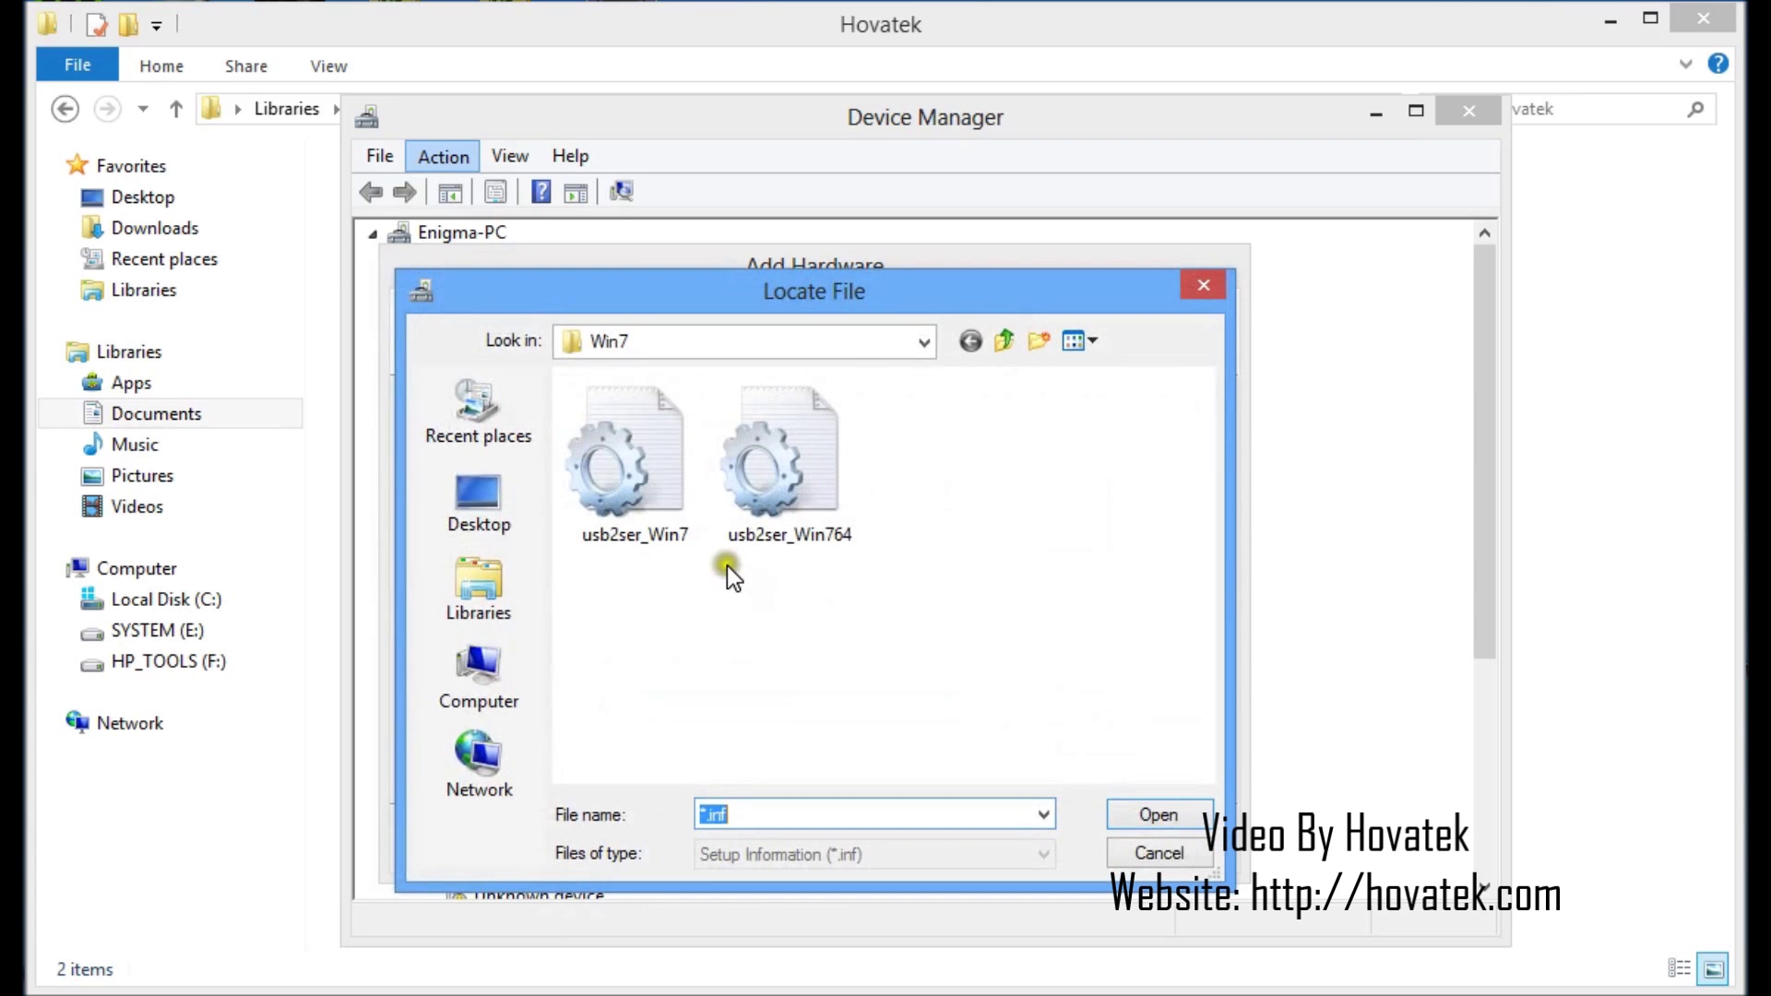
pyautogui.click(1012, 339)
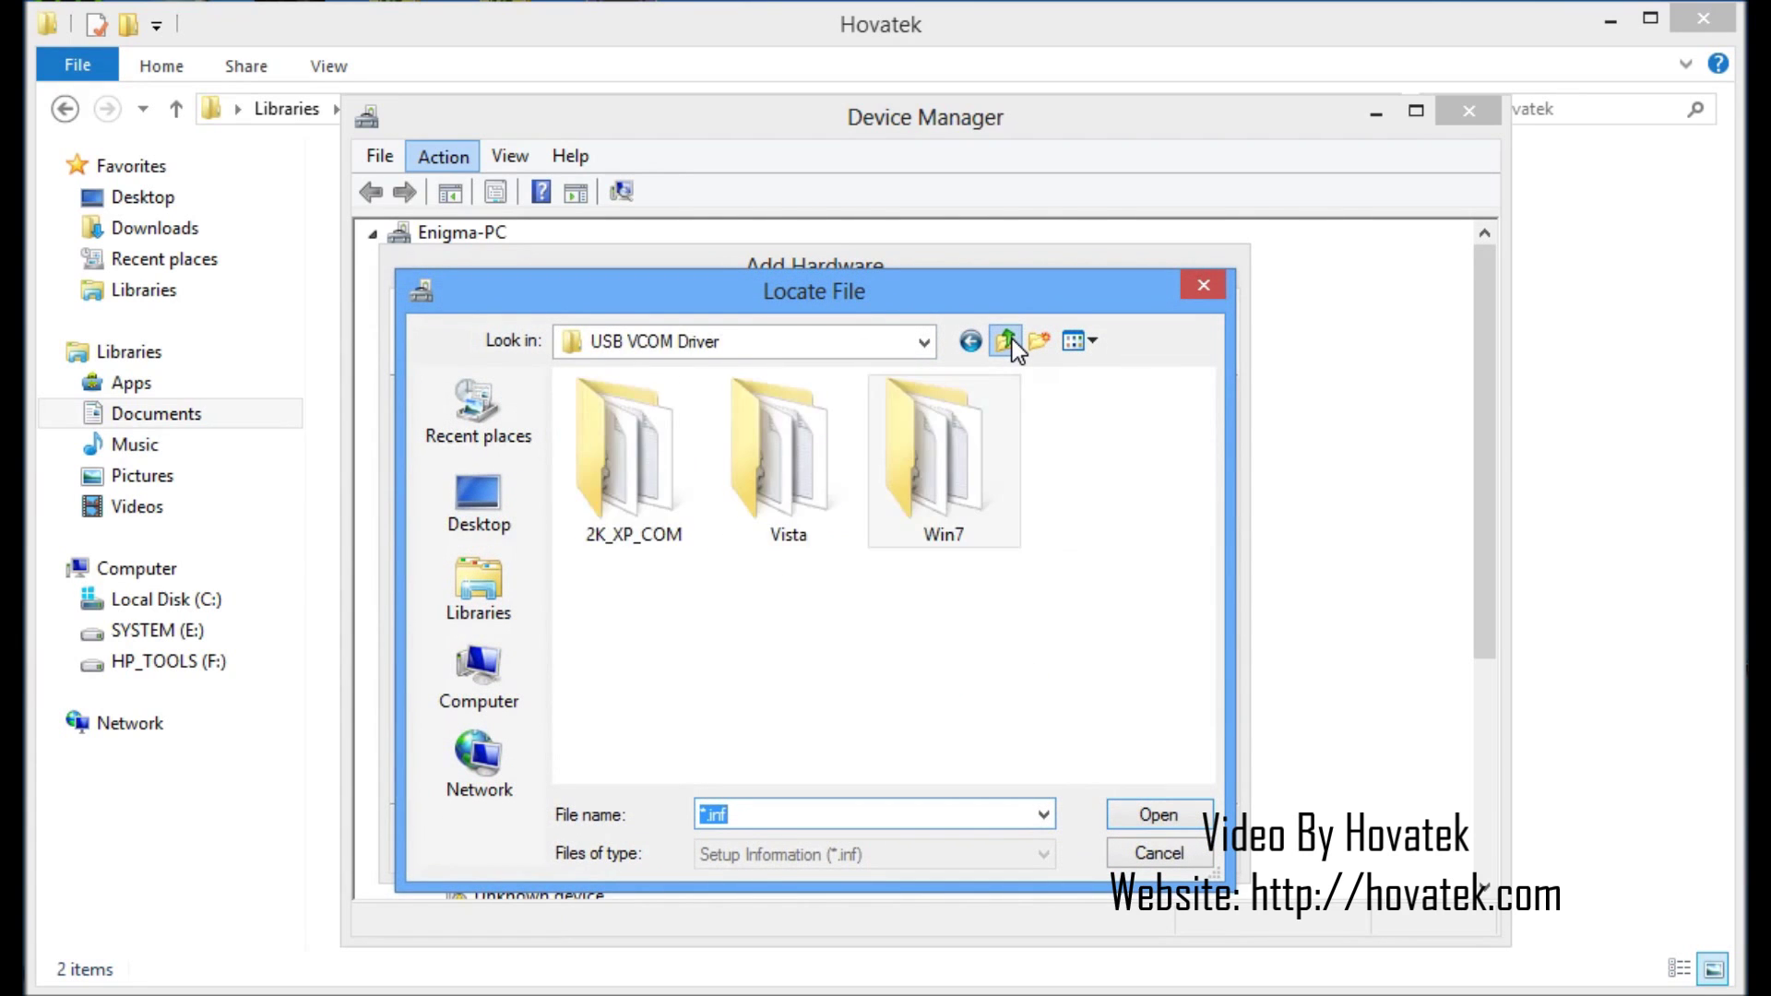
pyautogui.click(1011, 339)
pyautogui.click(1011, 339)
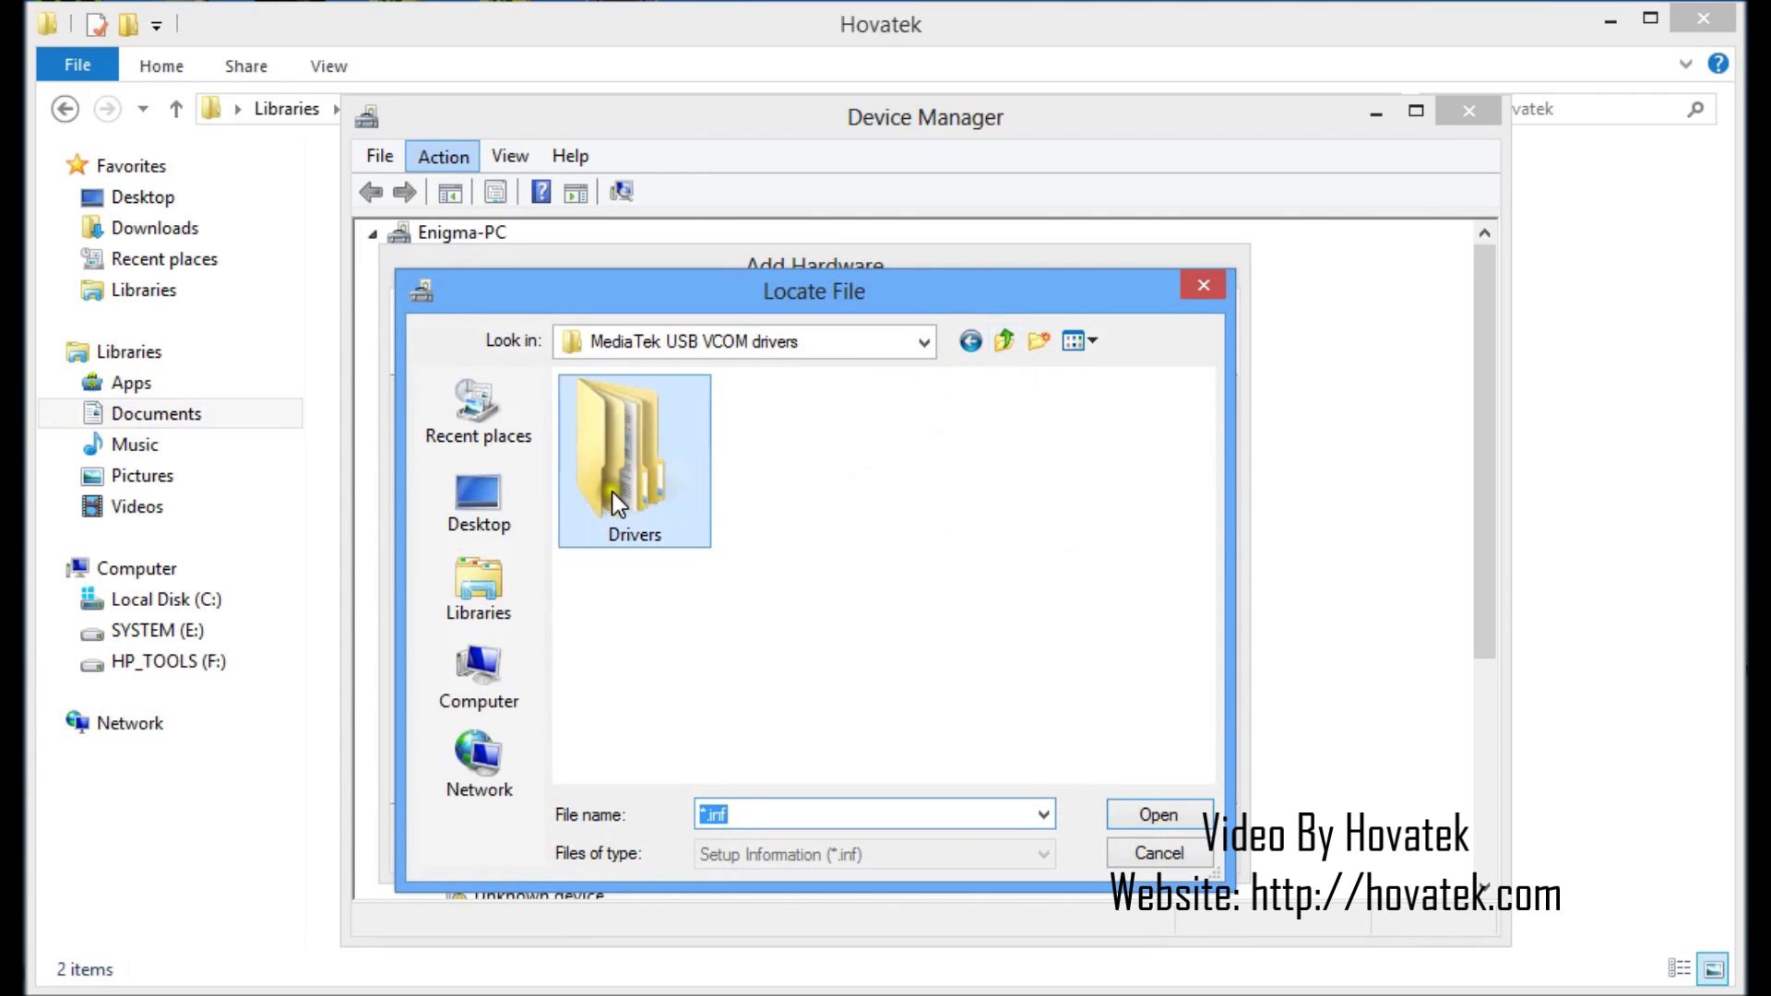
pyautogui.click(1008, 340)
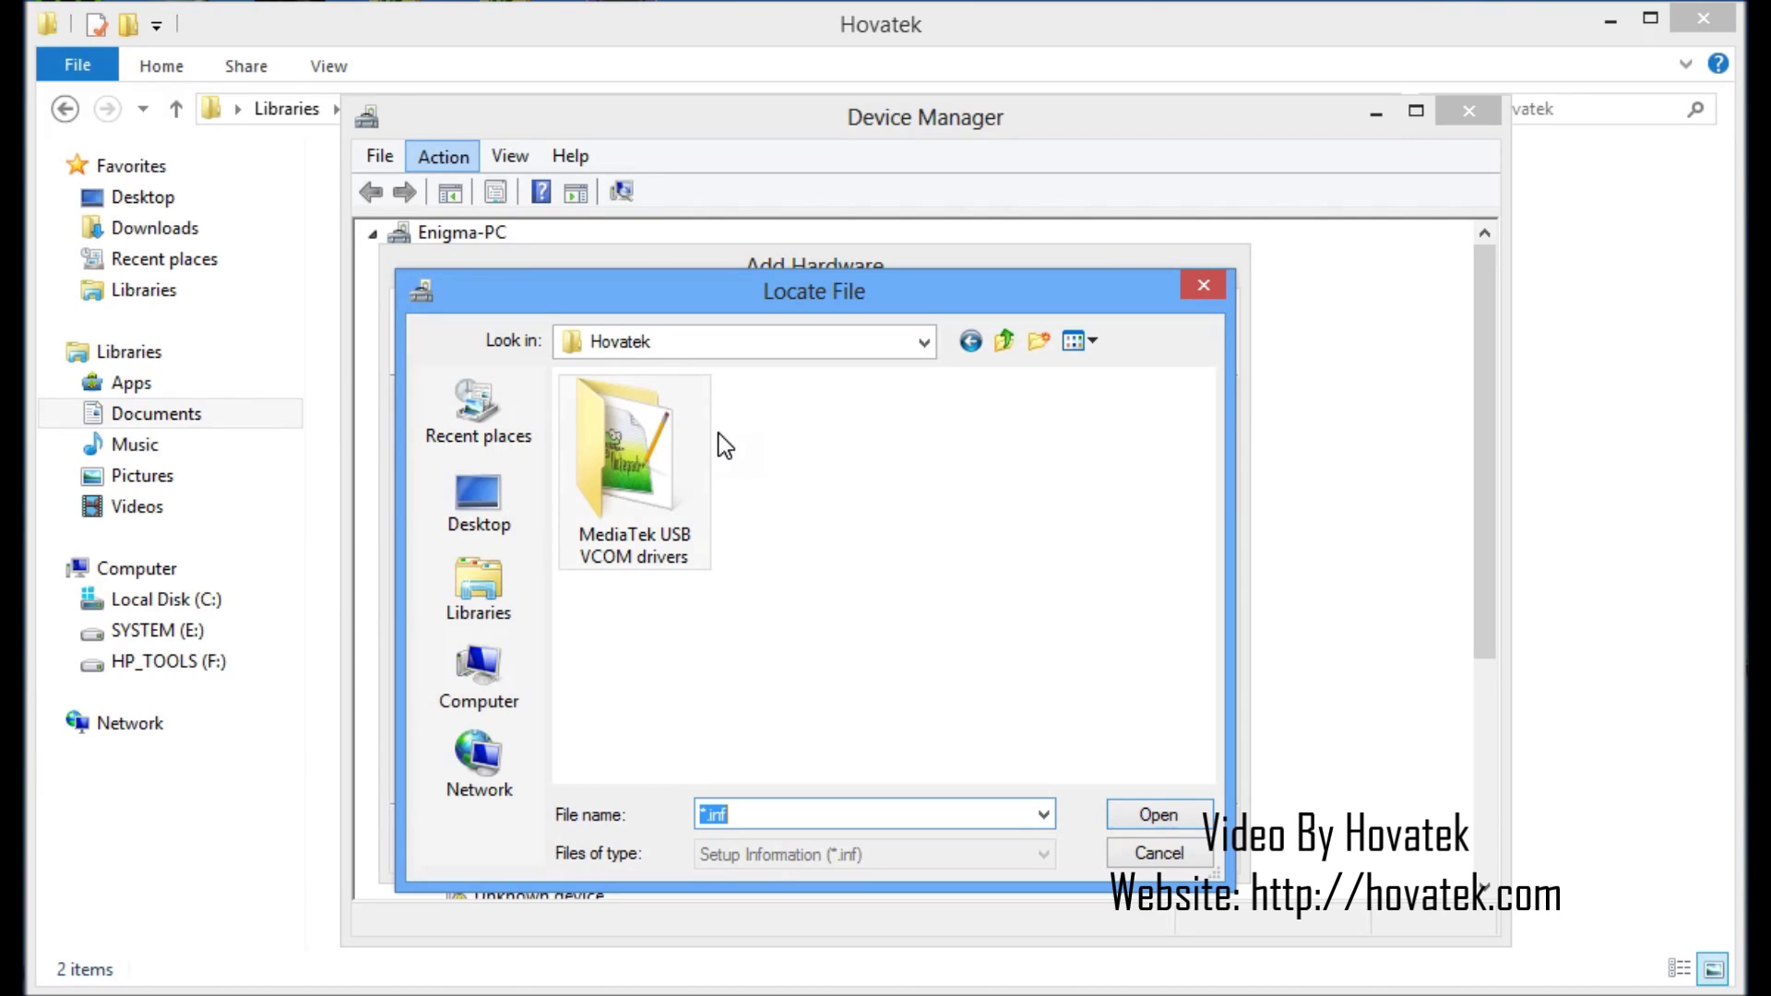
# - Drill into MediaTek USB VCOM drivers > Drivers > USB VCOM Driver > Win7
pyautogui.doubleClick(629, 487)
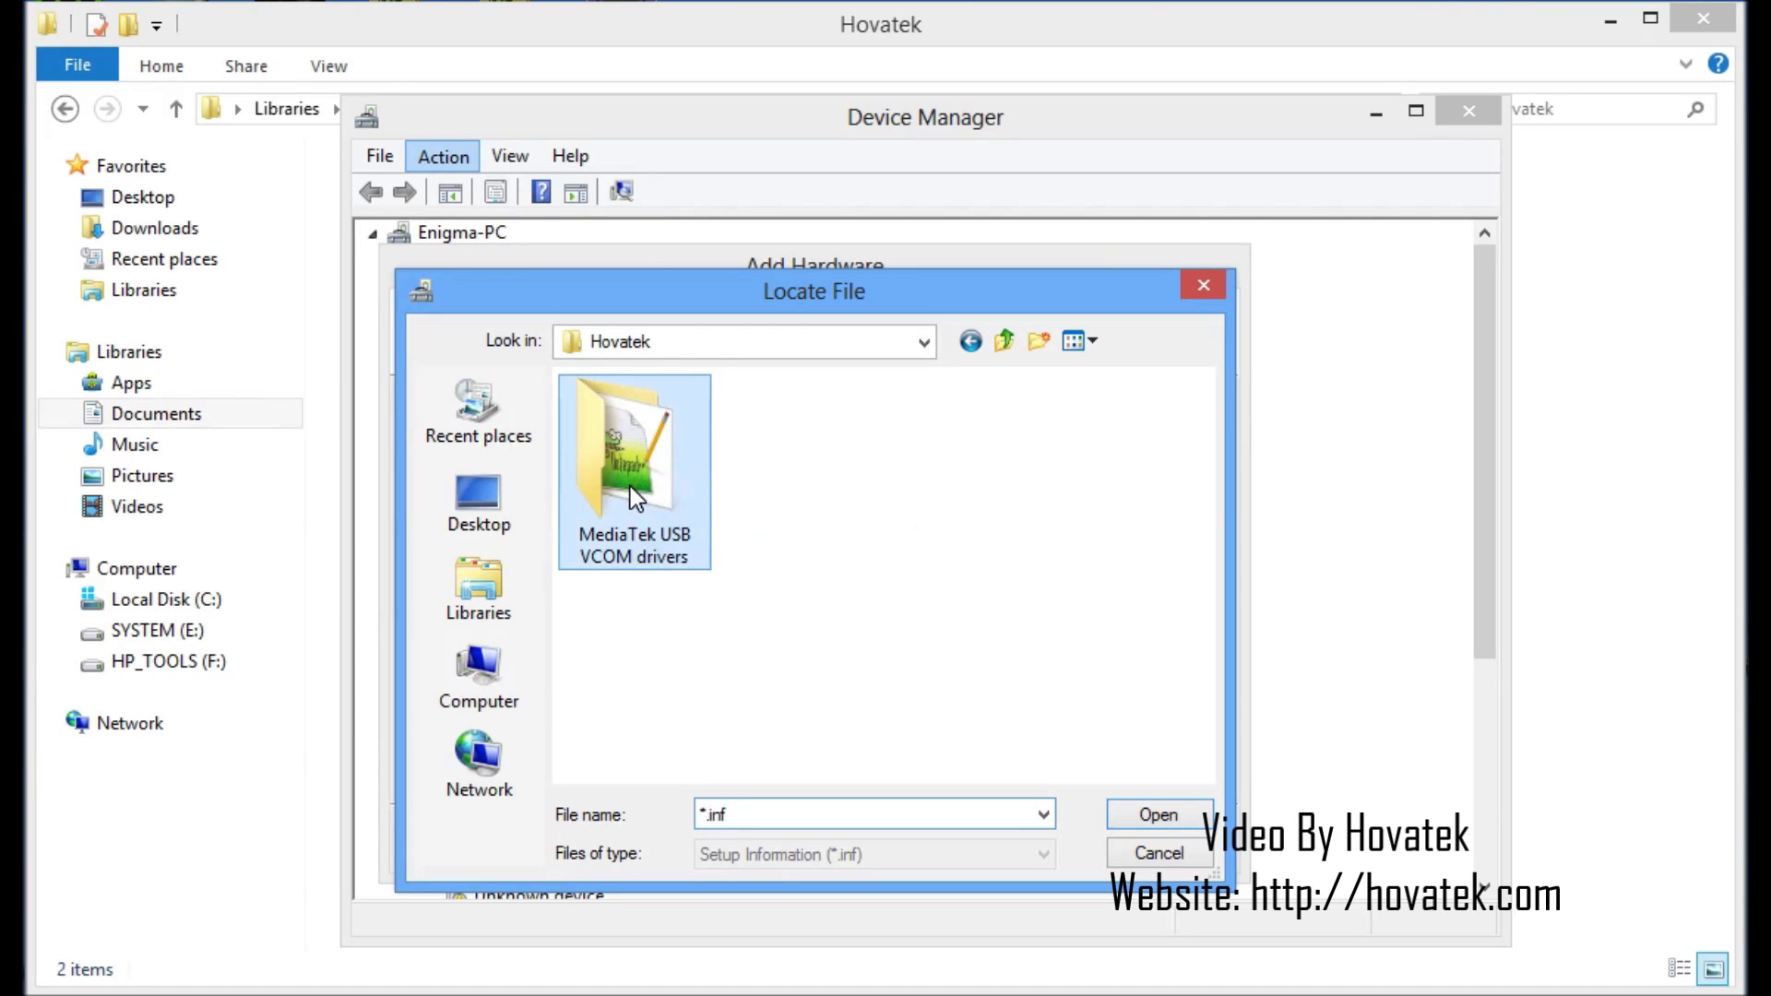
pyautogui.doubleClick(652, 470)
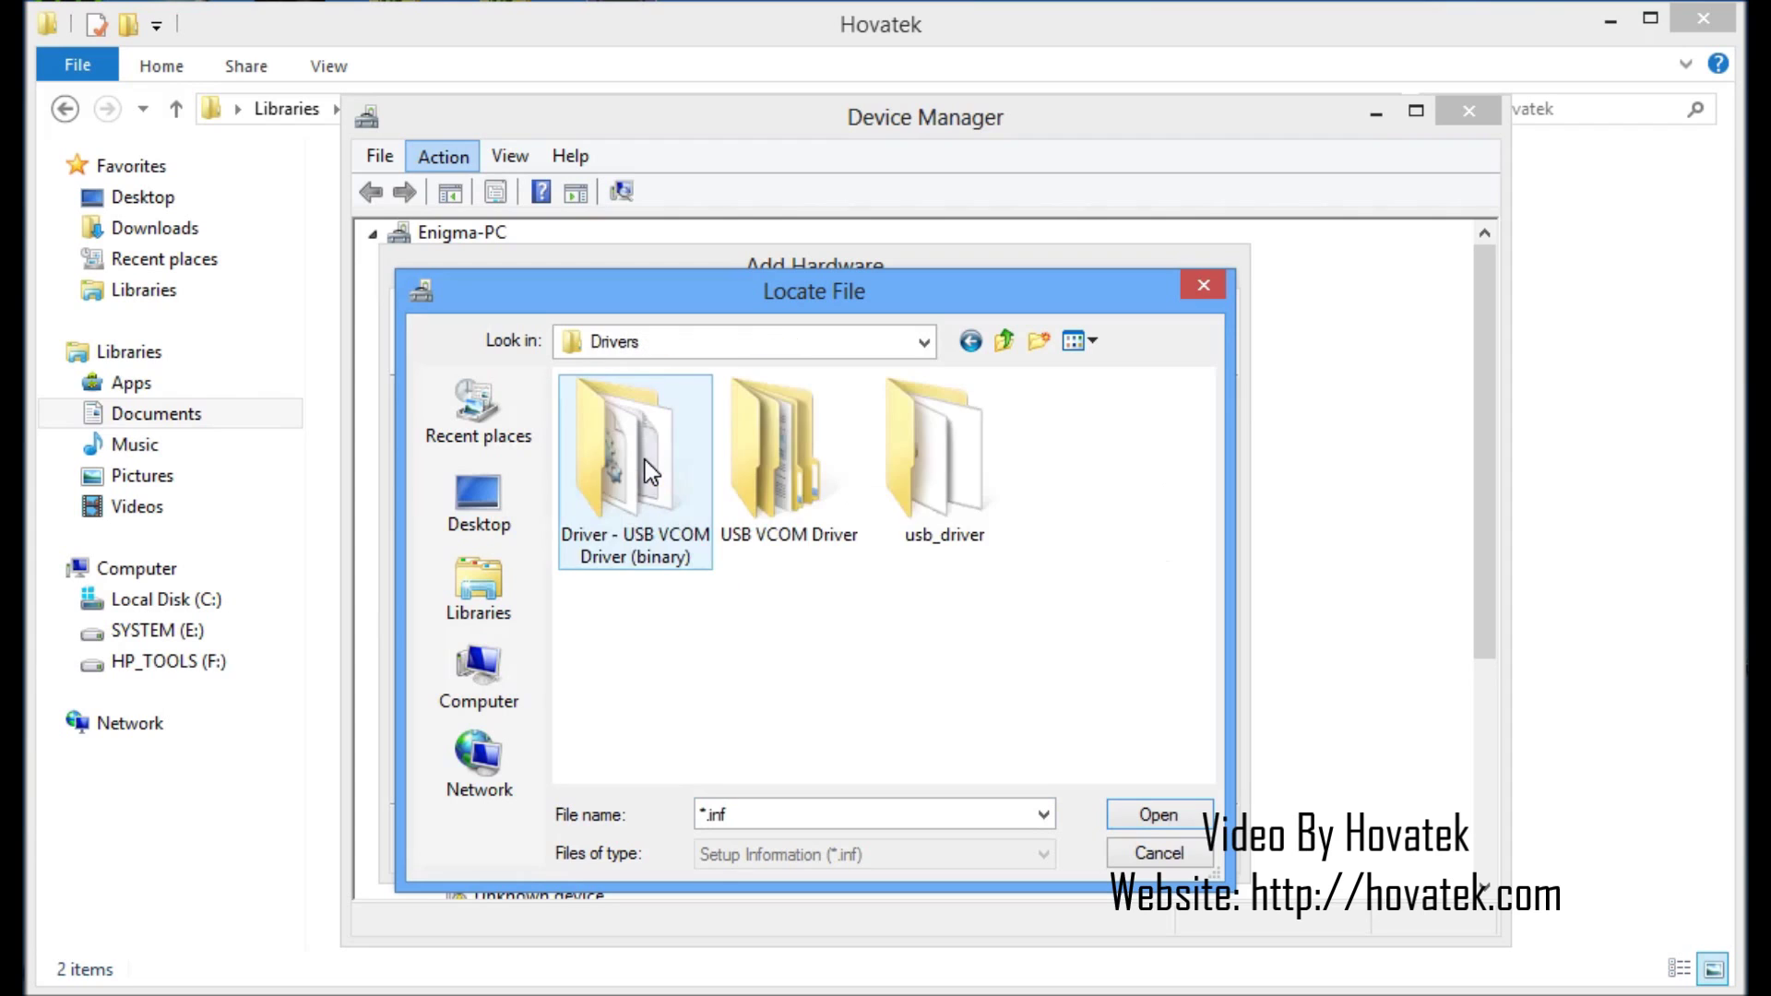
pyautogui.doubleClick(788, 475)
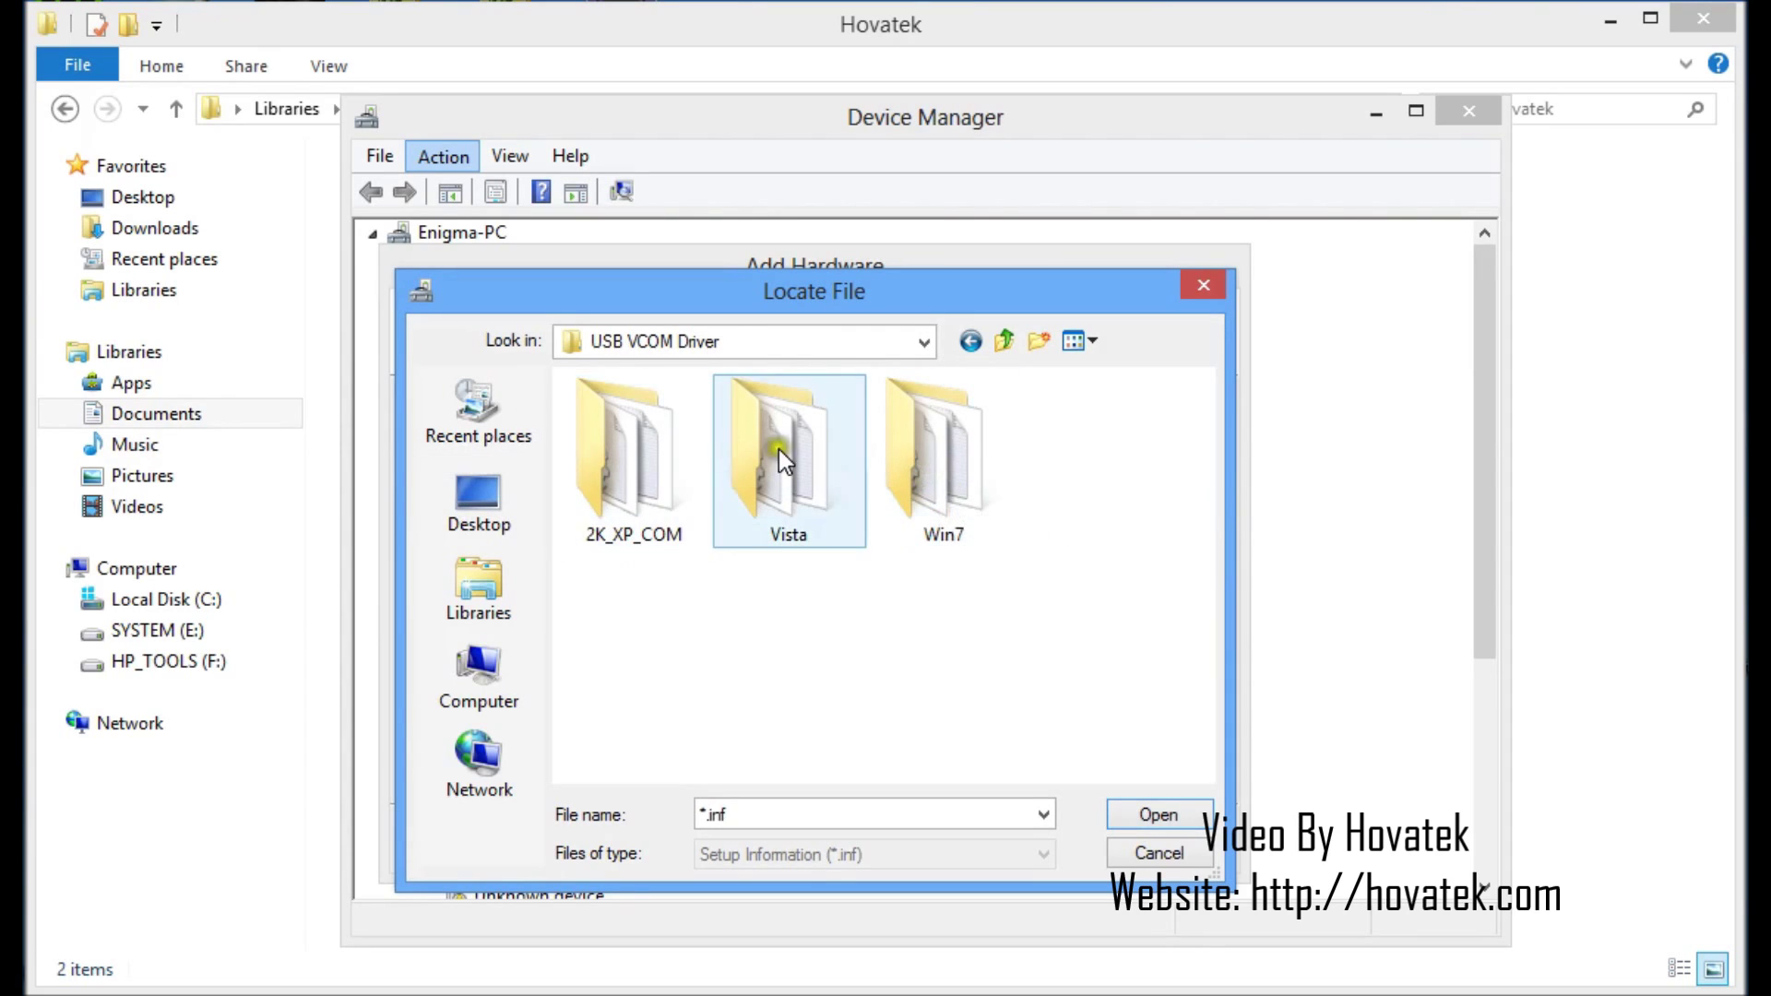
pyautogui.doubleClick(912, 475)
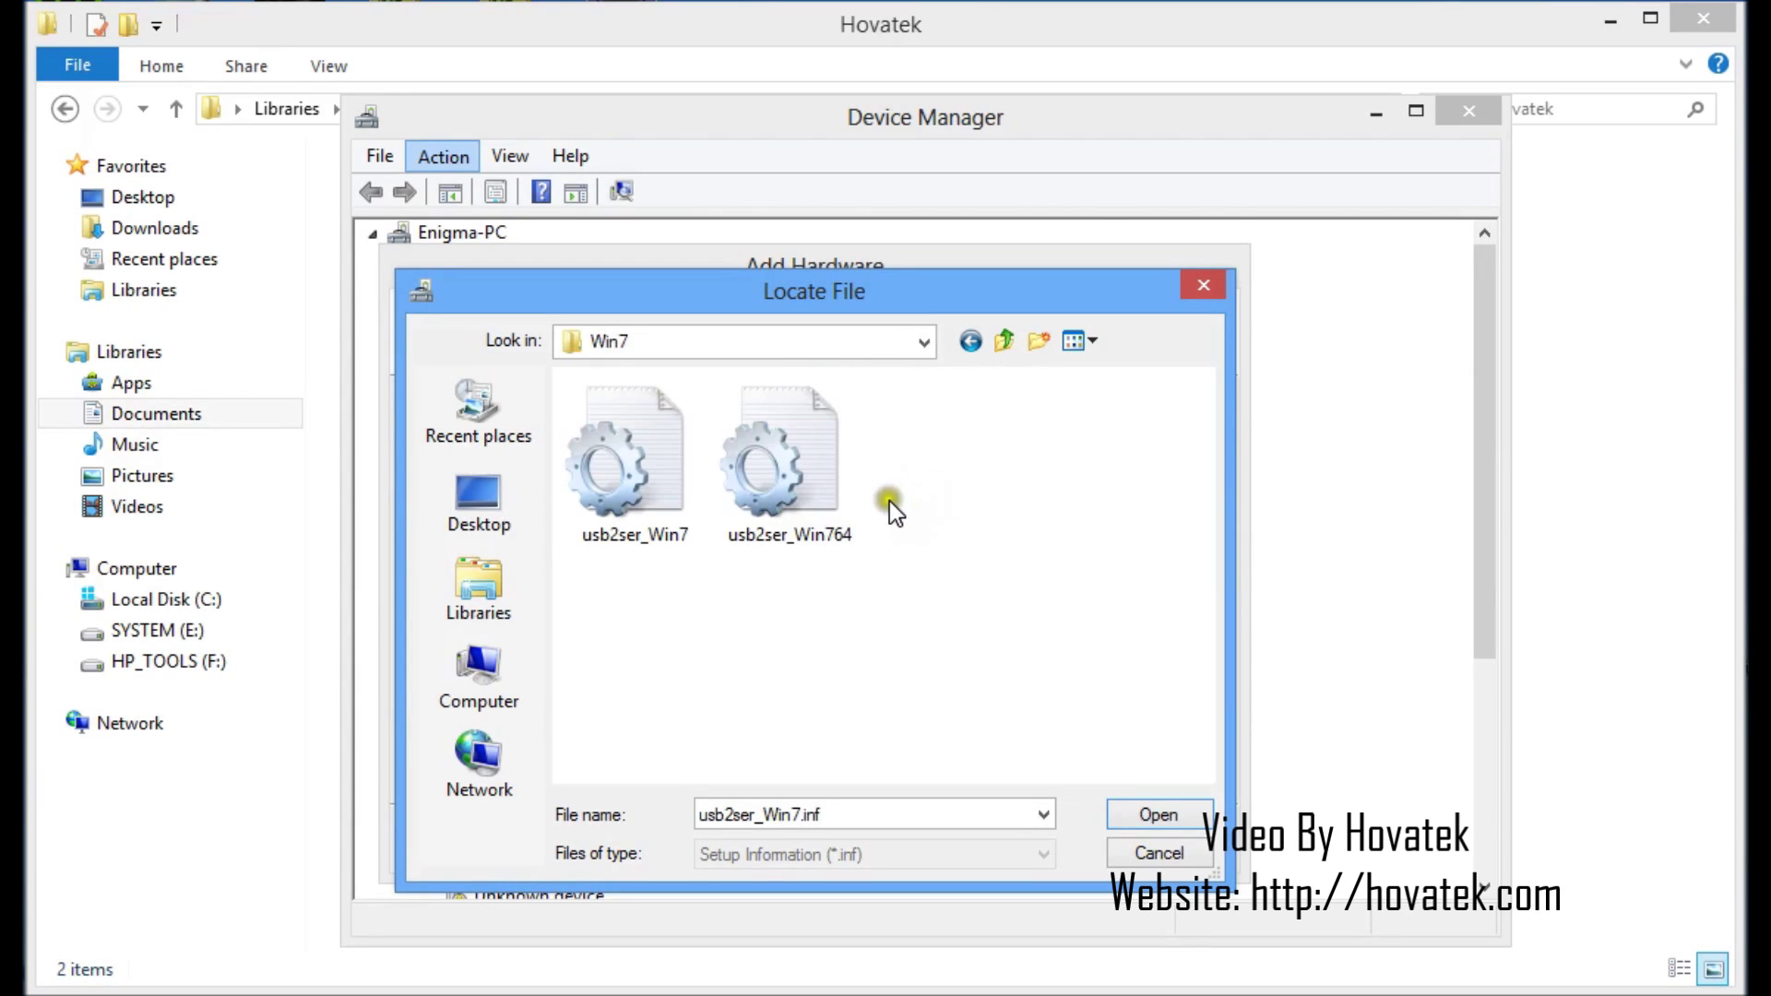
# - Pick the usb2ser_Win764 file as the driver to install from disk
pyautogui.click(784, 478)
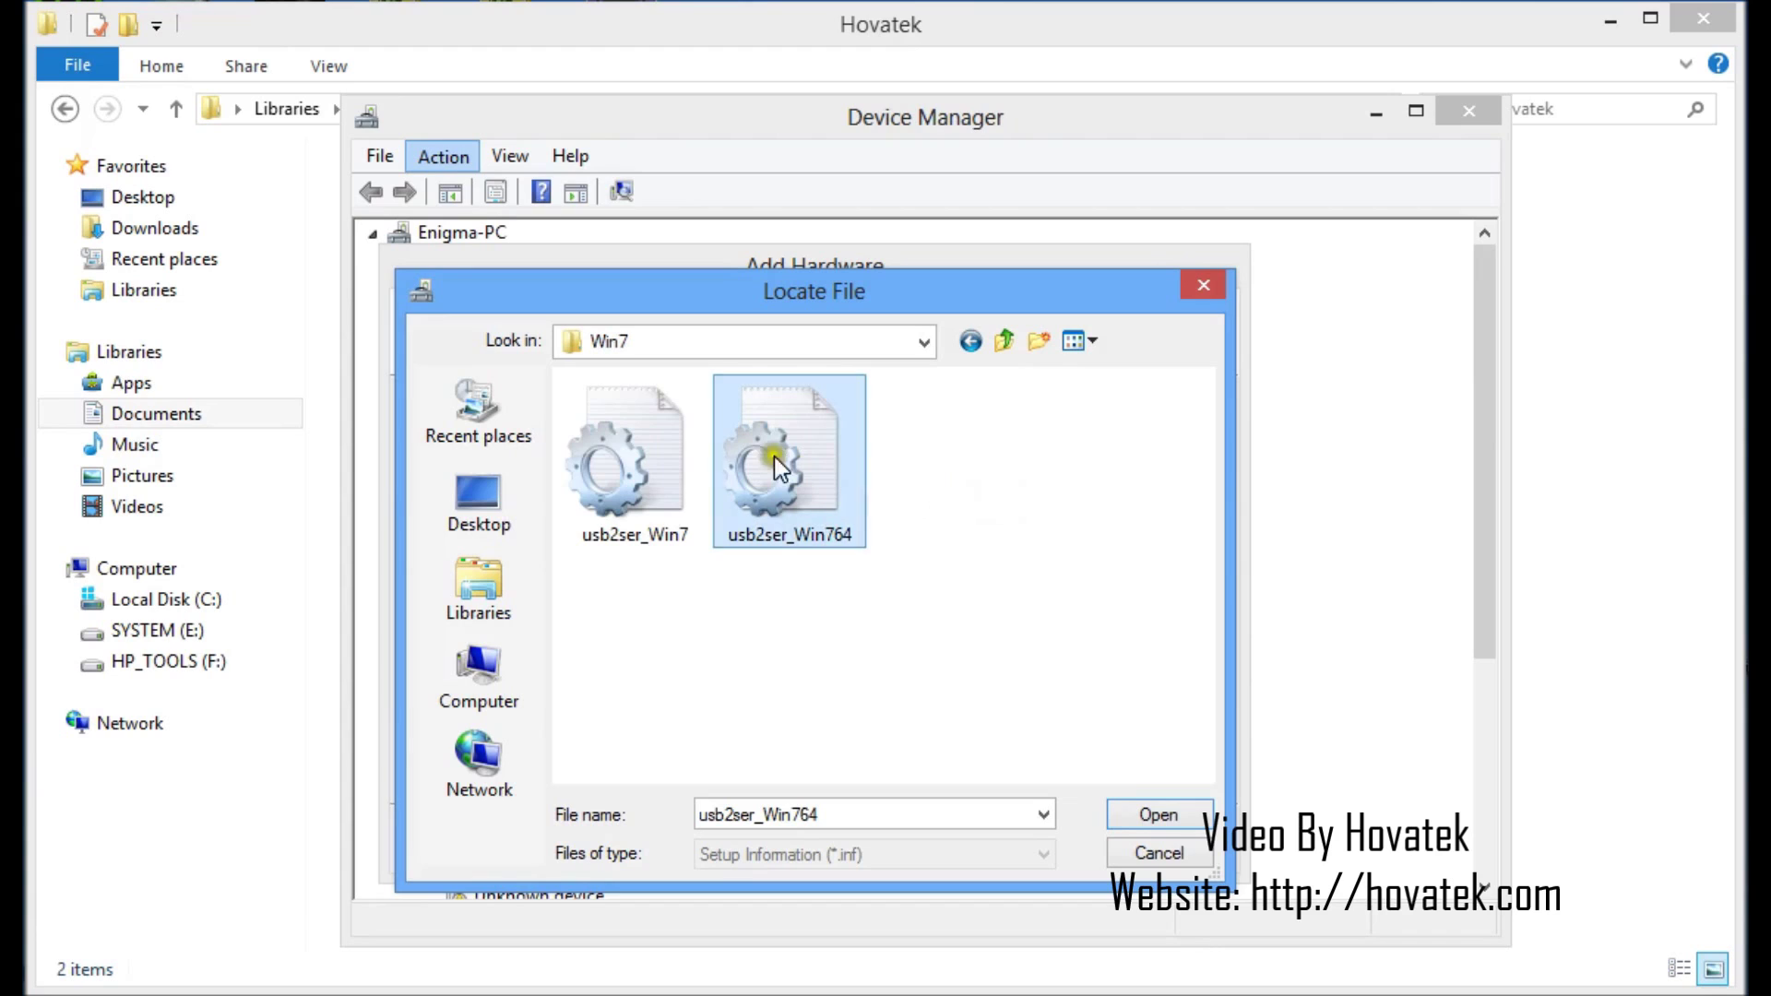
pyautogui.click(616, 450)
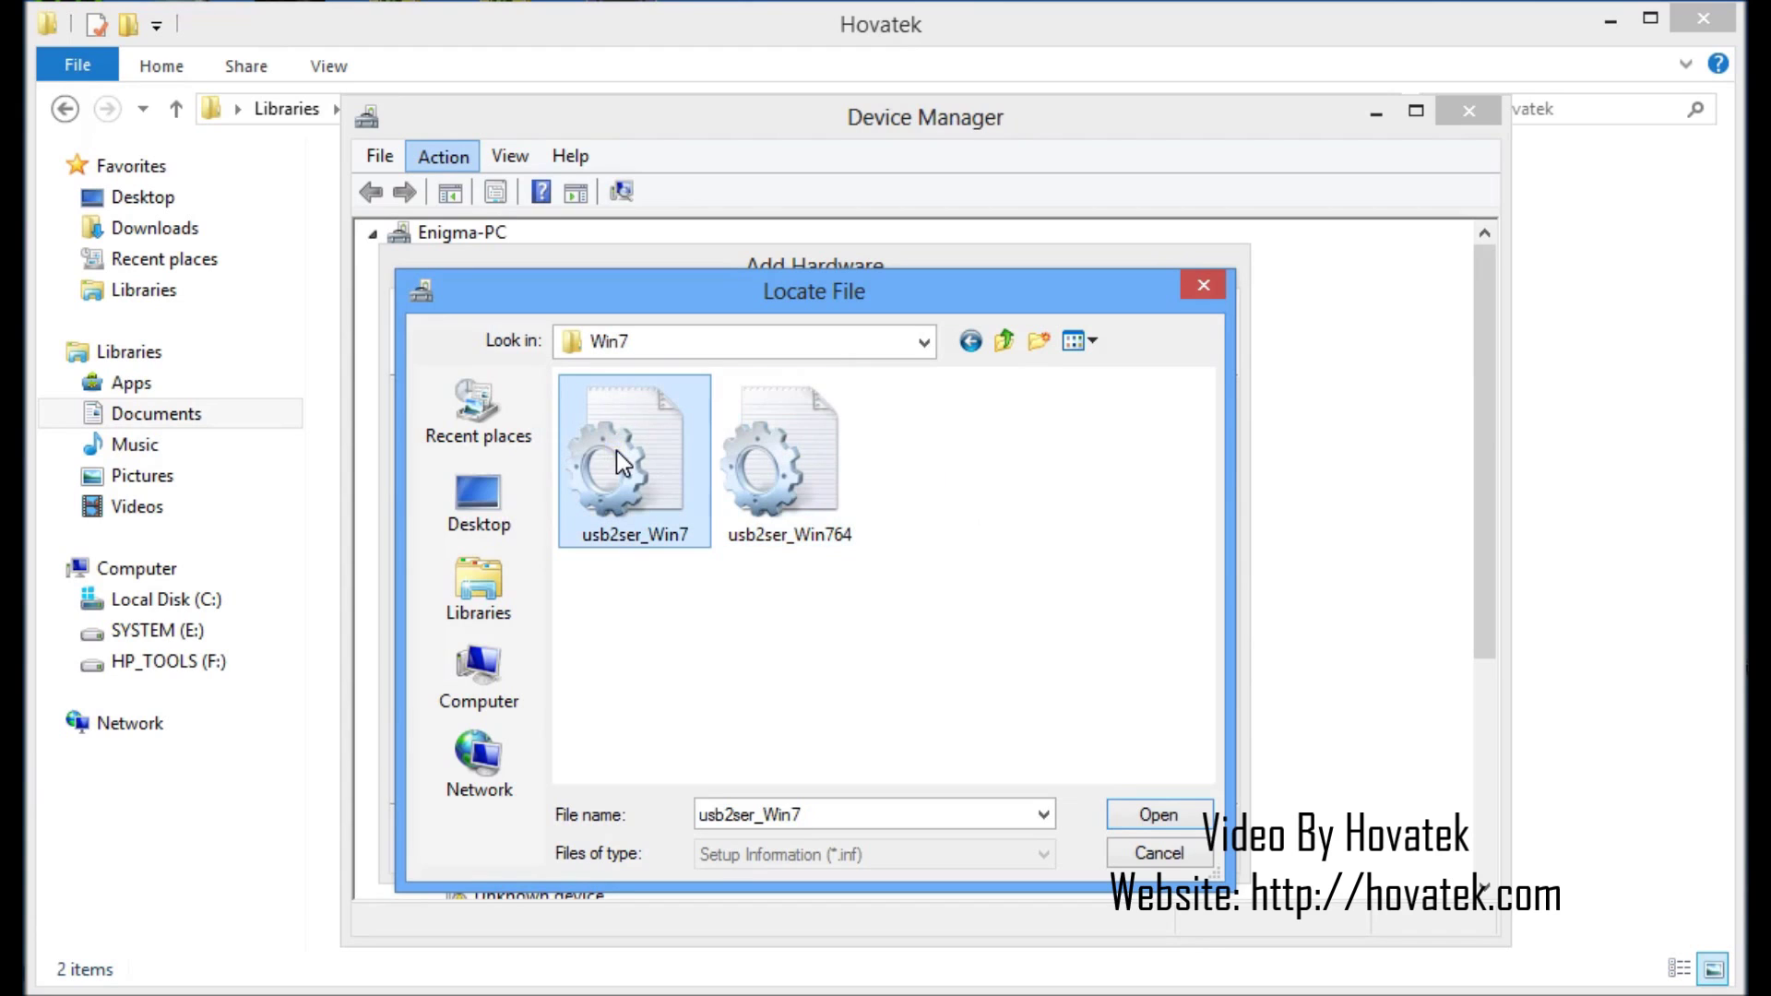
pyautogui.click(763, 452)
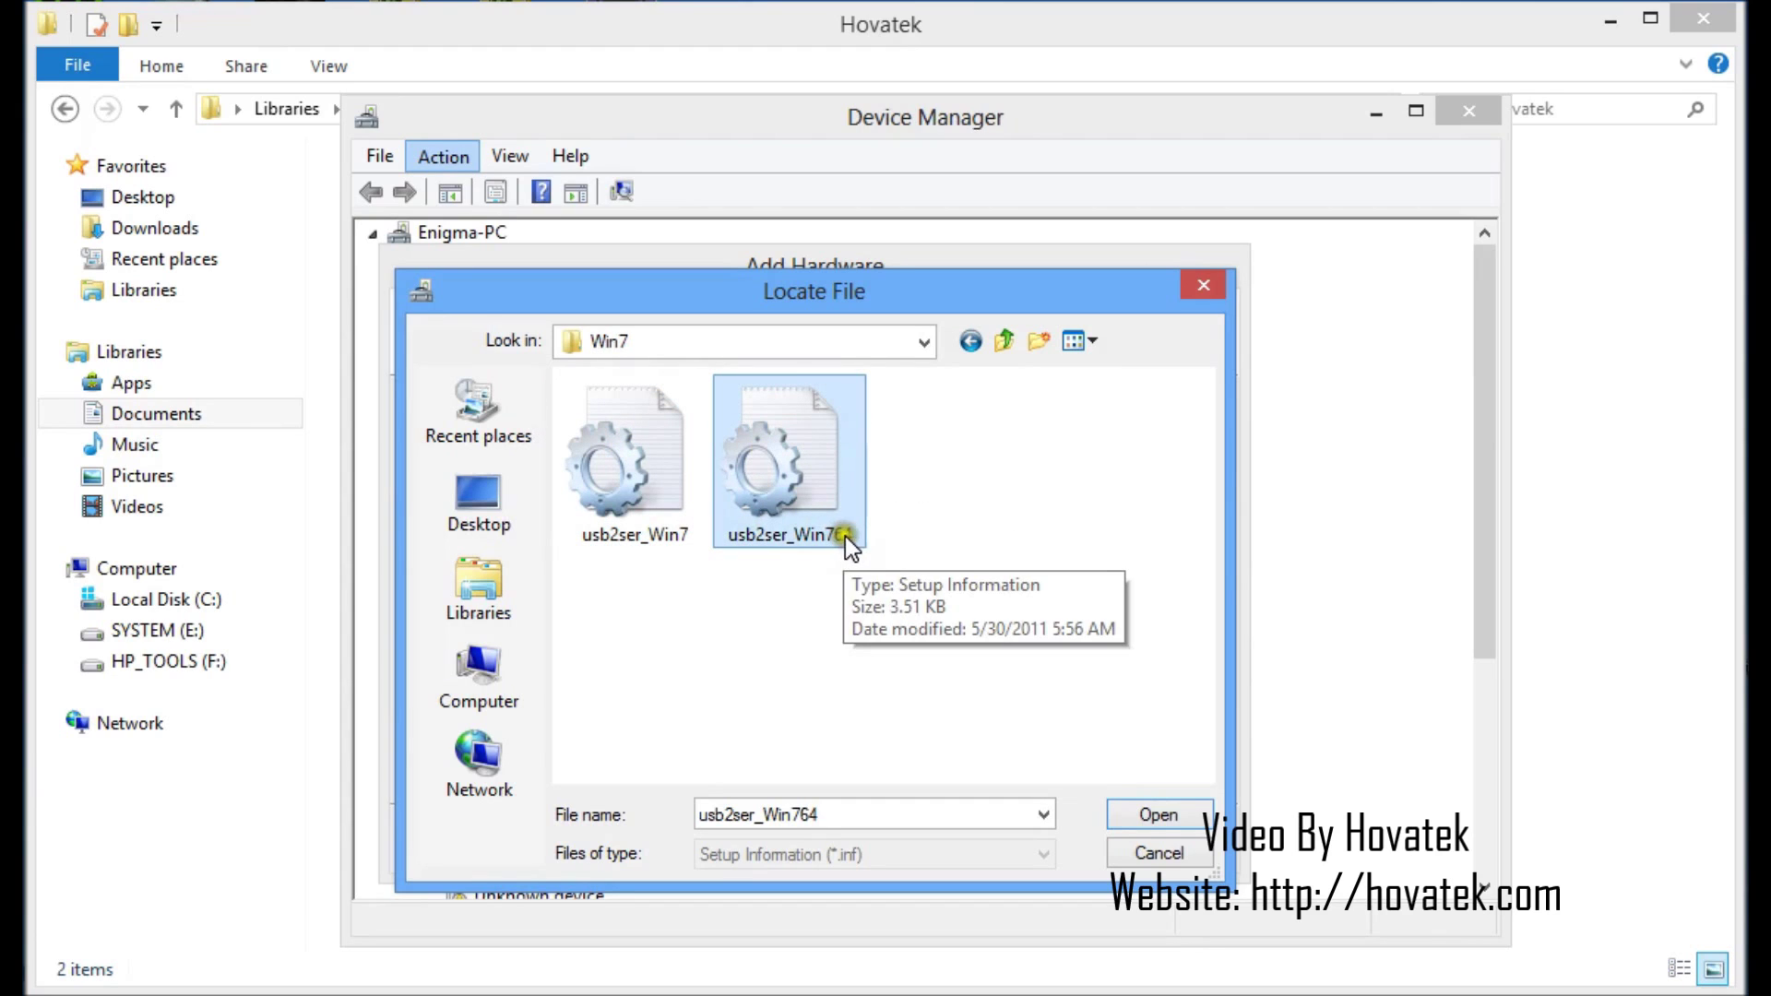
pyautogui.click(1158, 815)
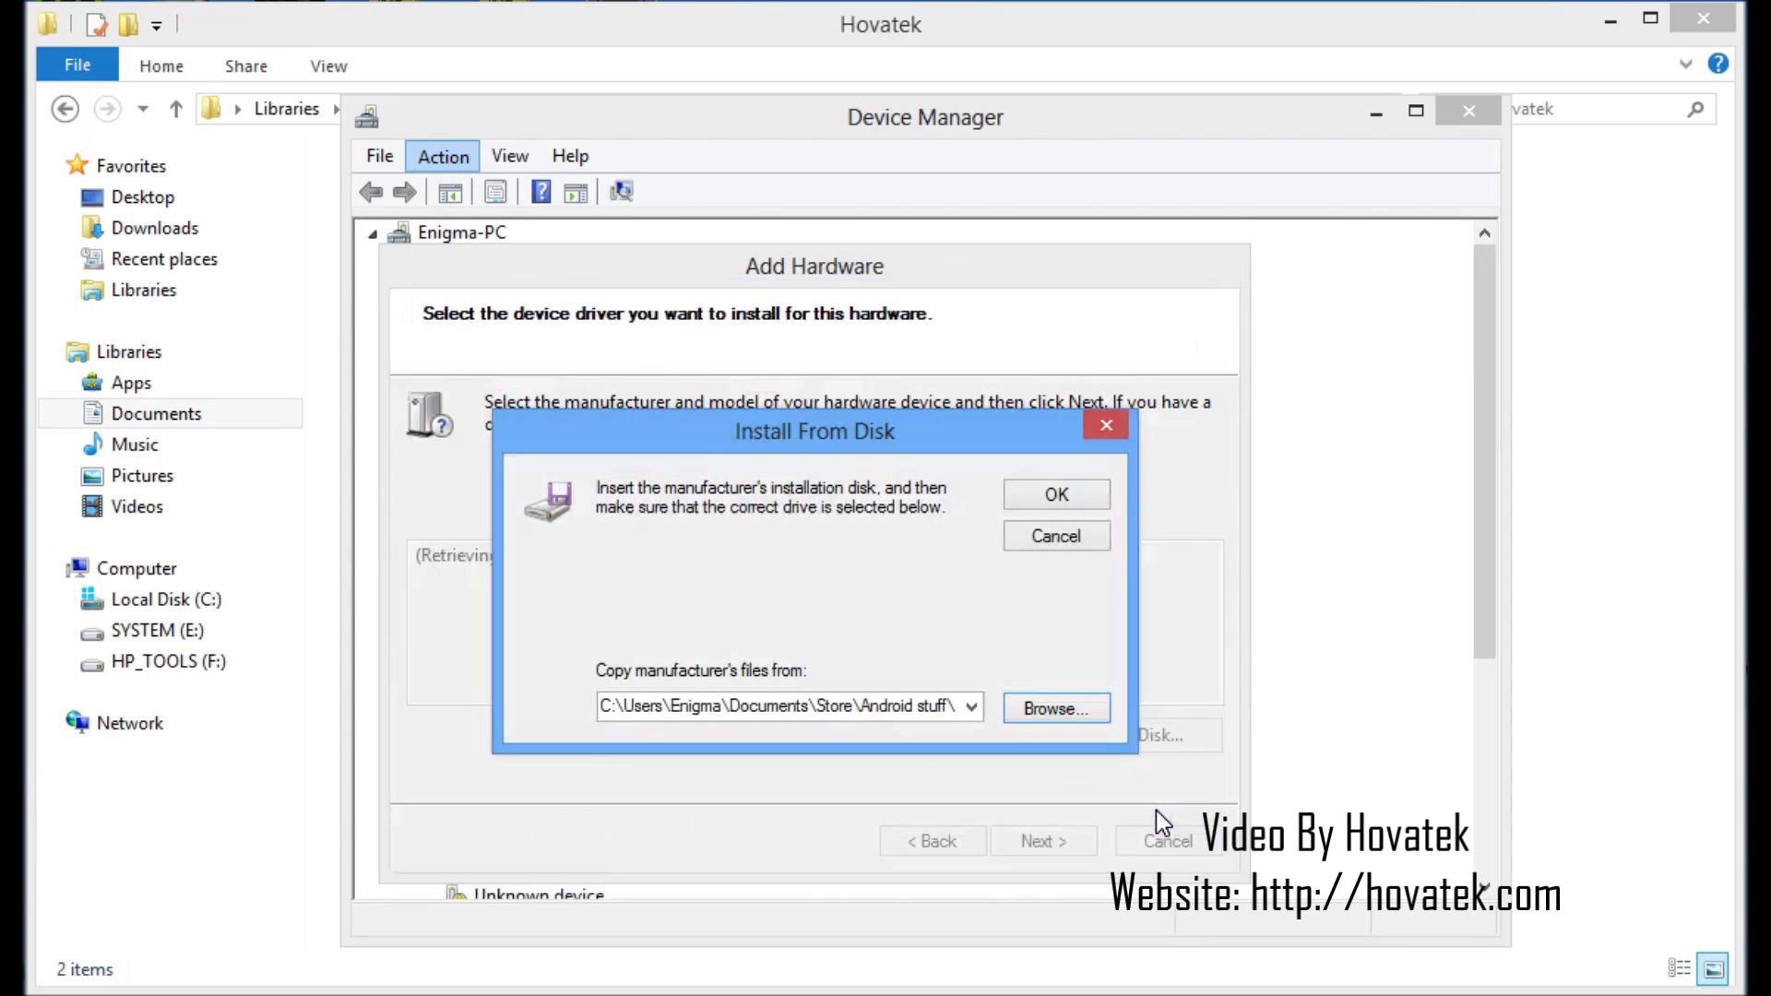
# - Install the MediaTek PreLoader USB VCOM Port model from that disk and finish the wizard
pyautogui.click(1057, 494)
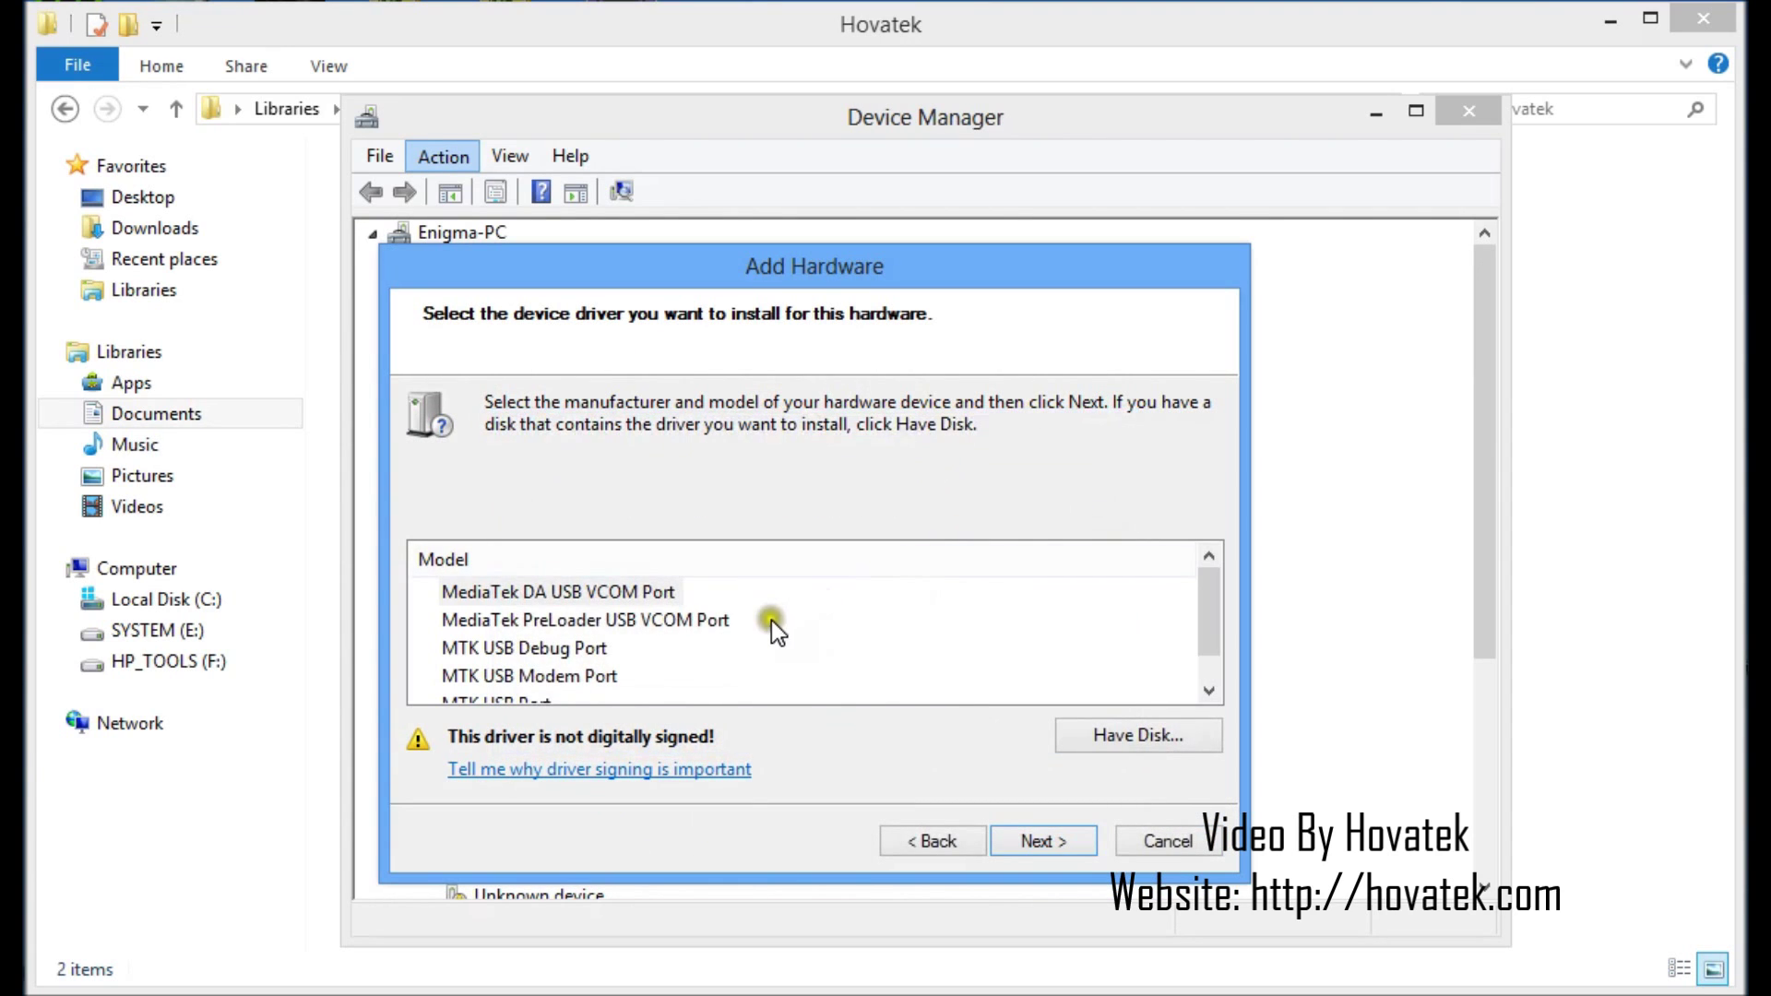
pyautogui.click(630, 624)
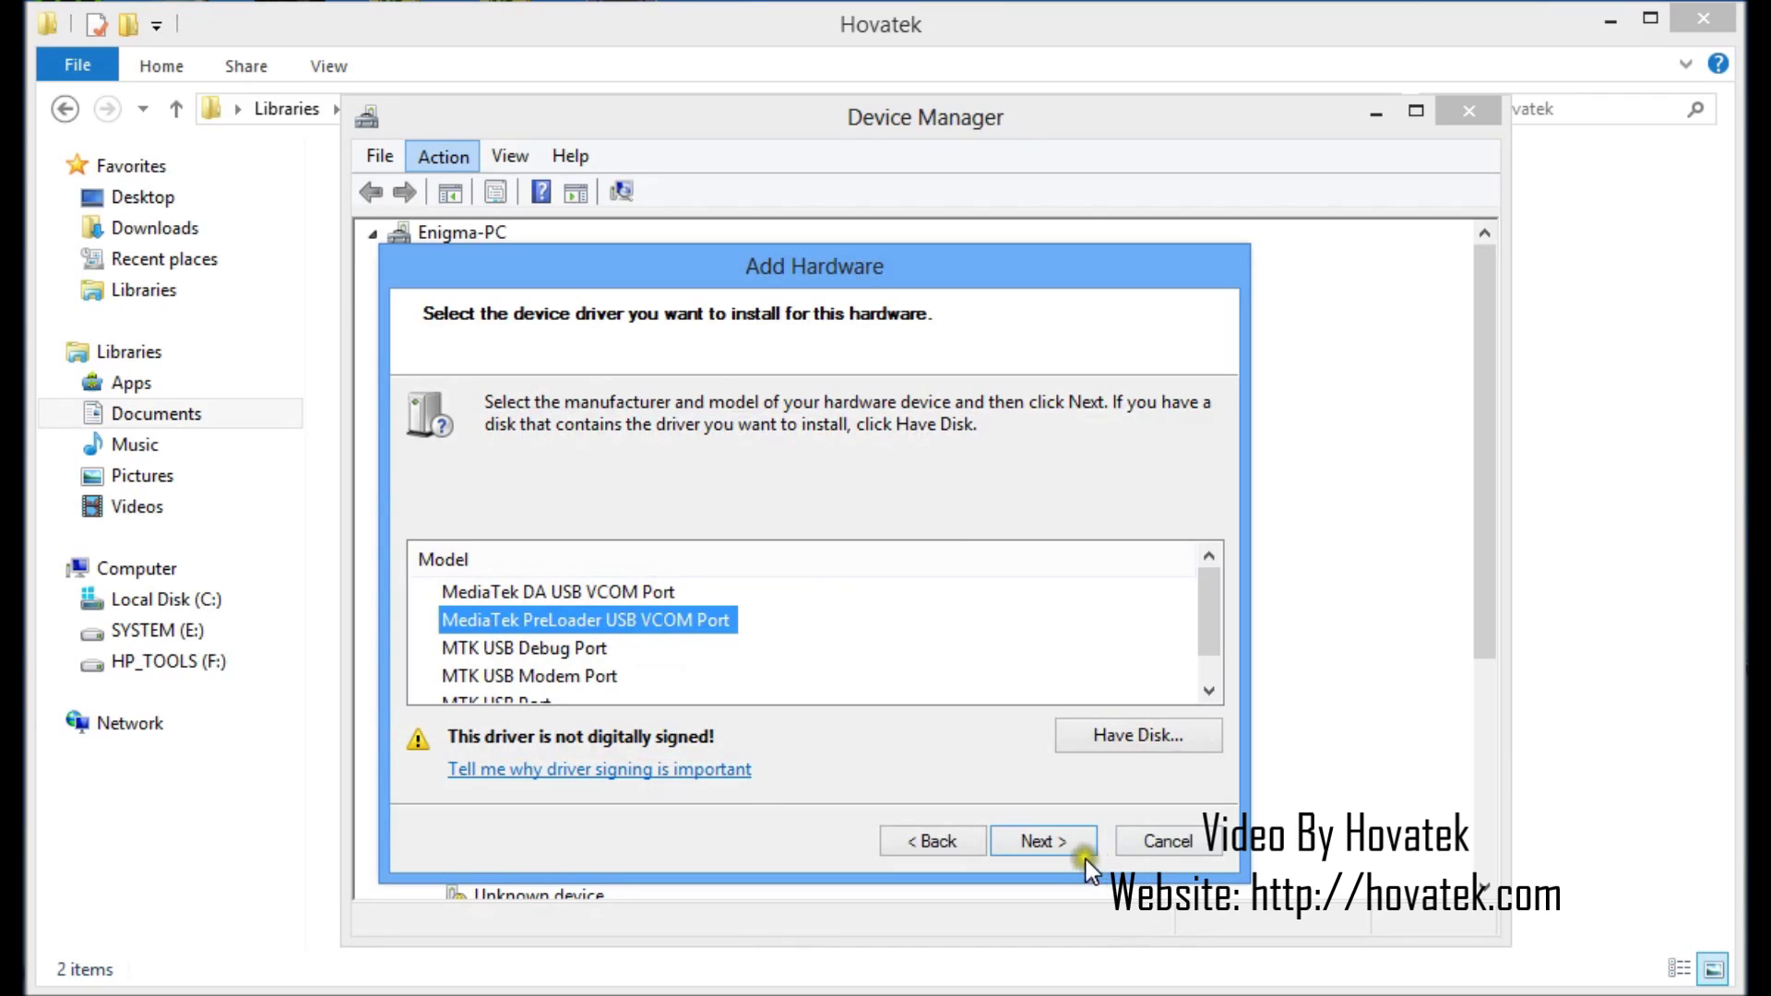
pyautogui.click(1056, 842)
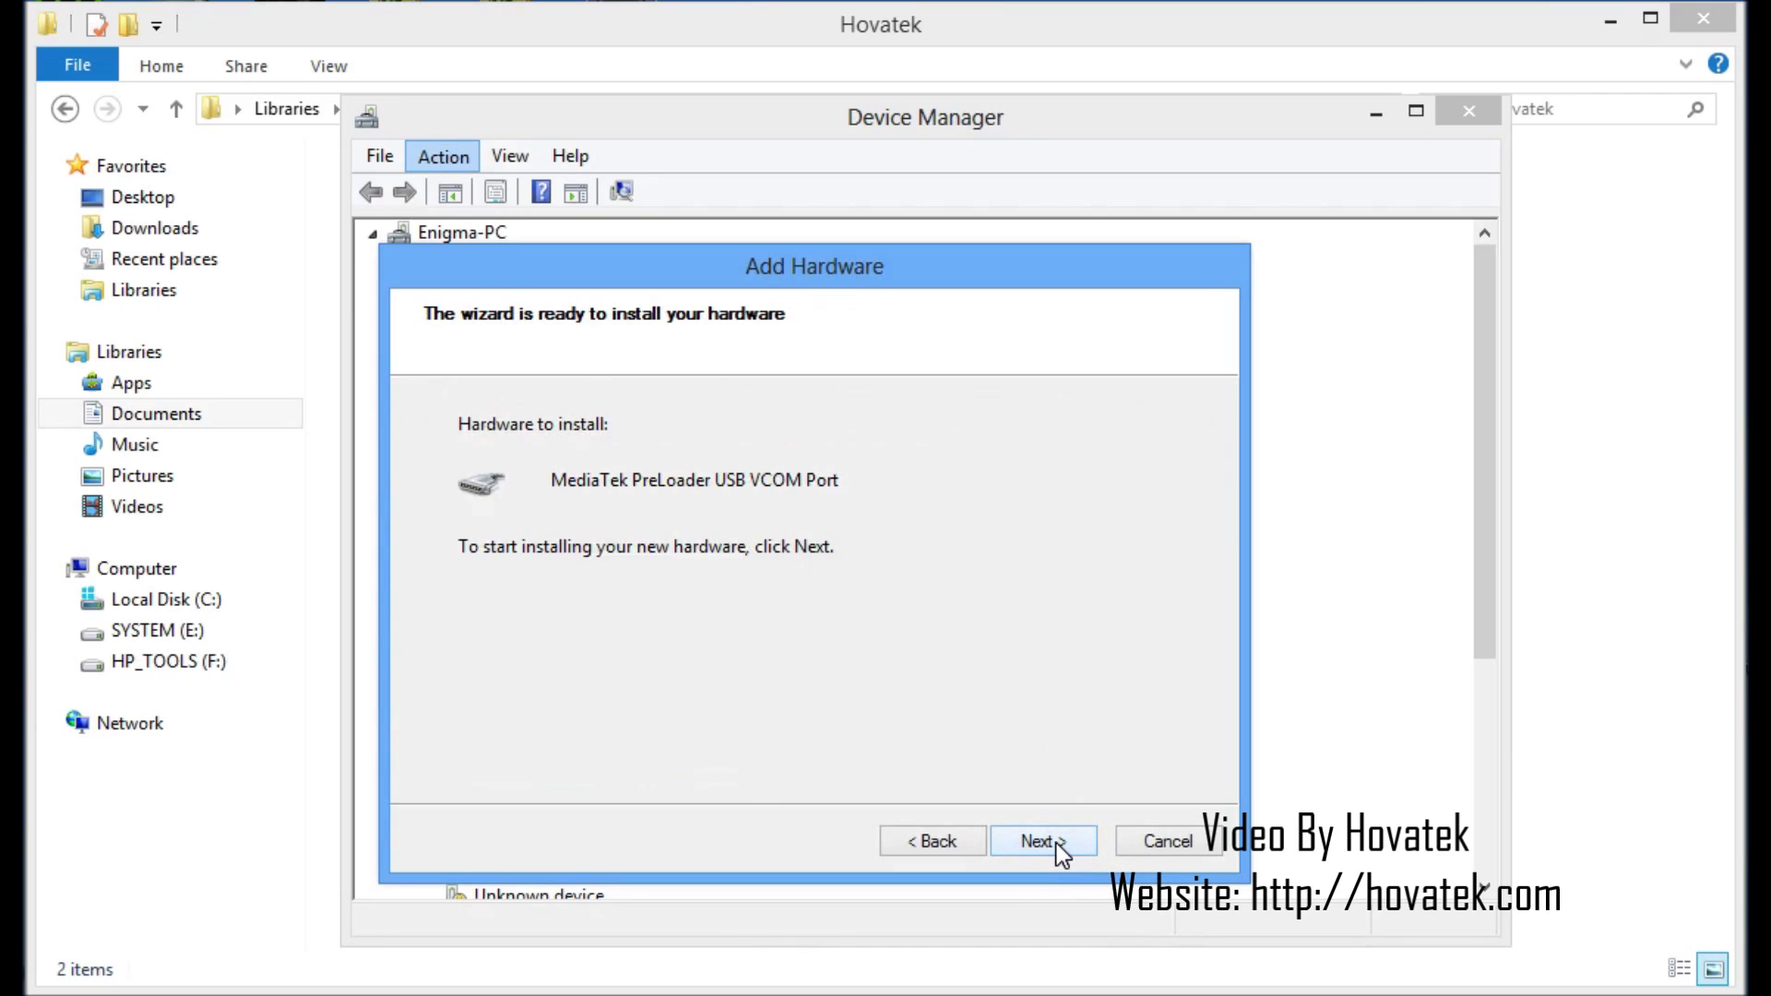
pyautogui.click(1055, 843)
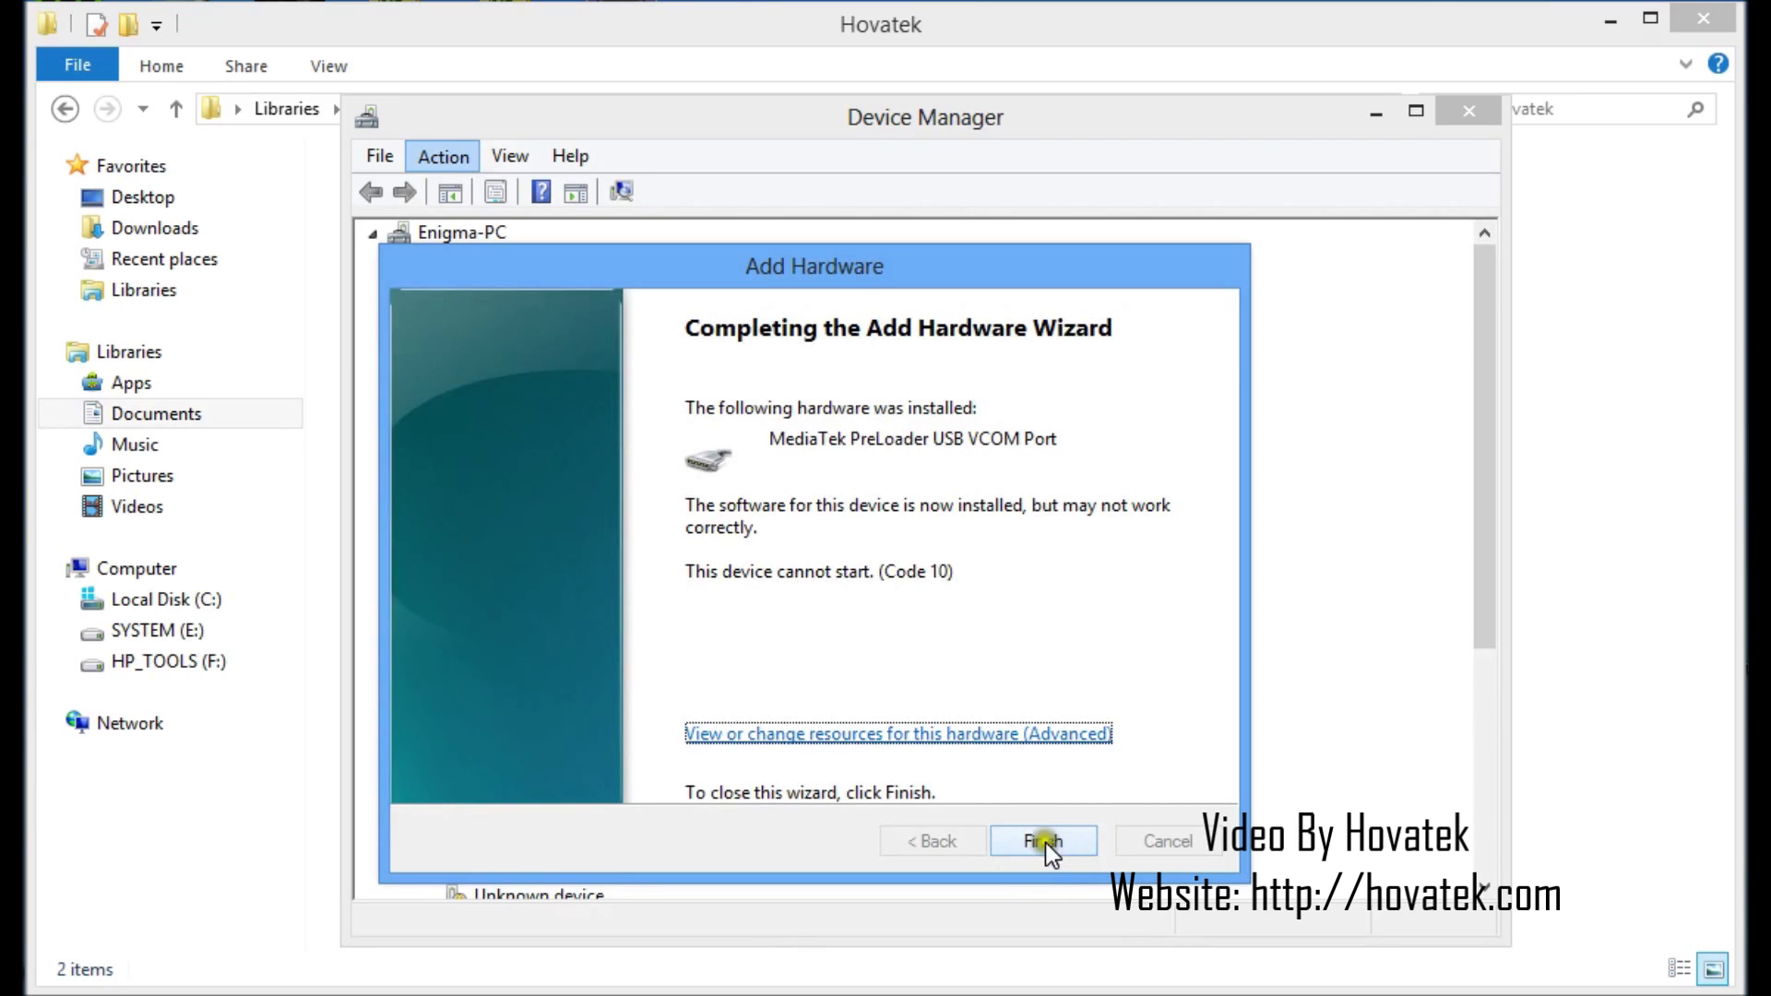
pyautogui.click(1030, 841)
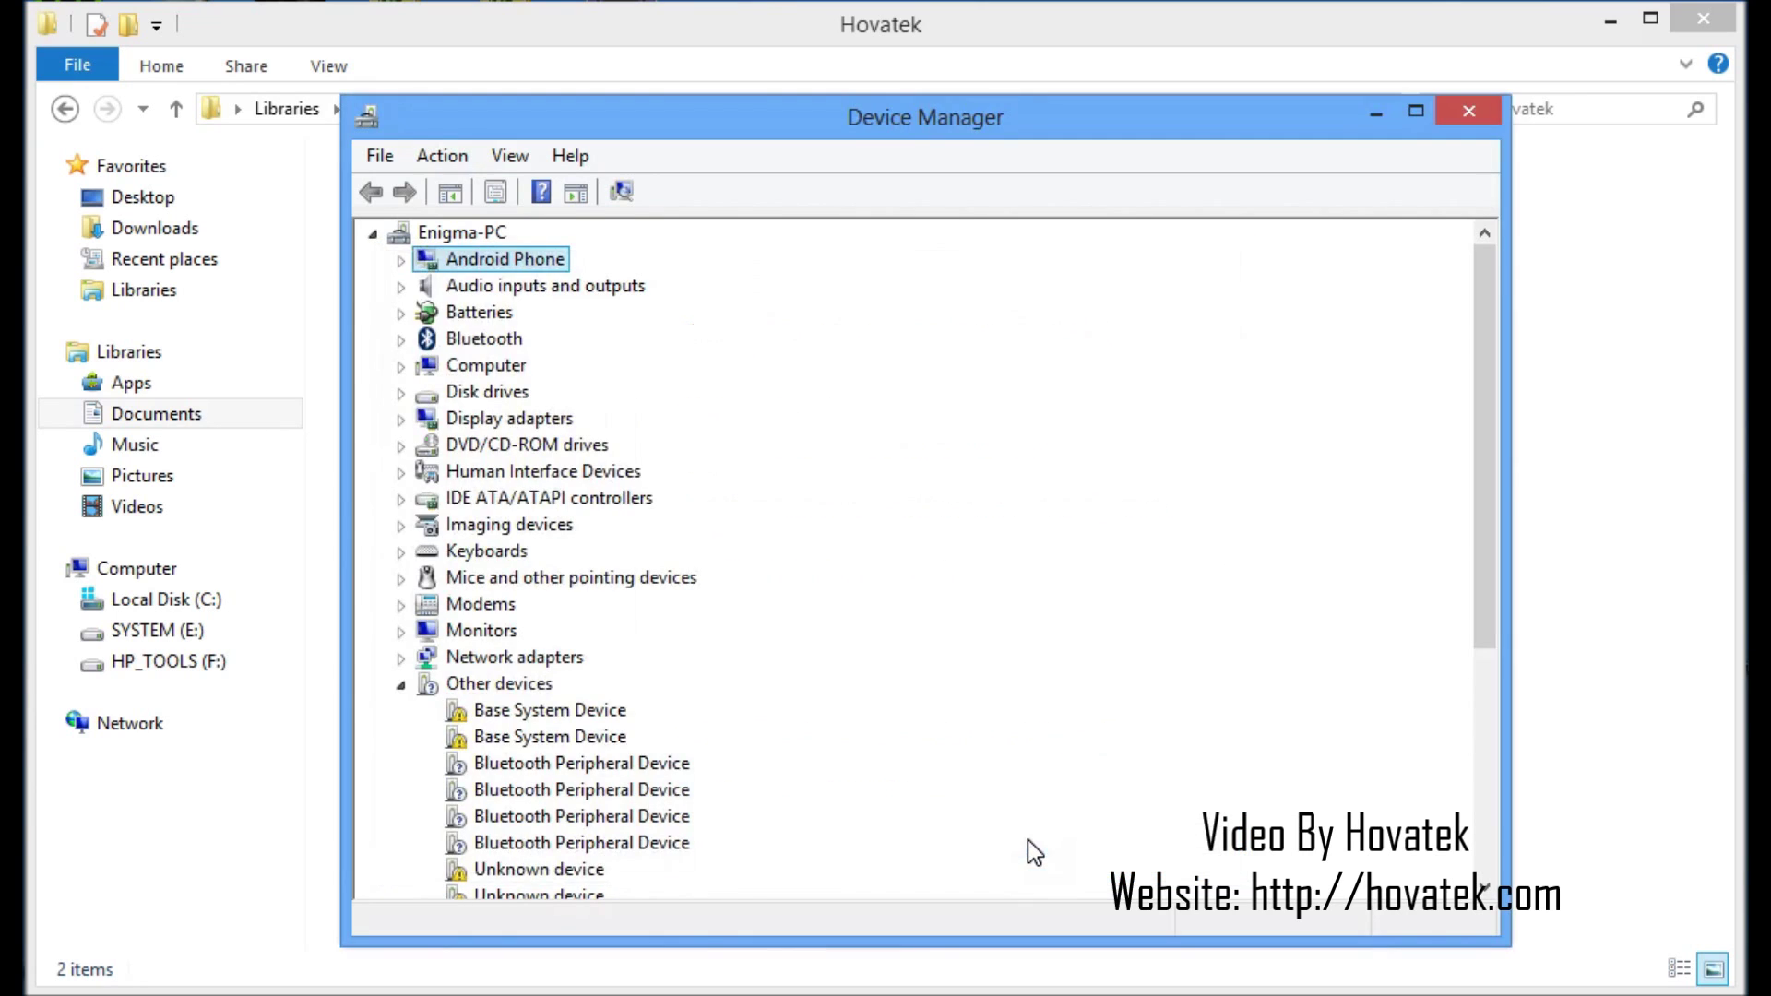